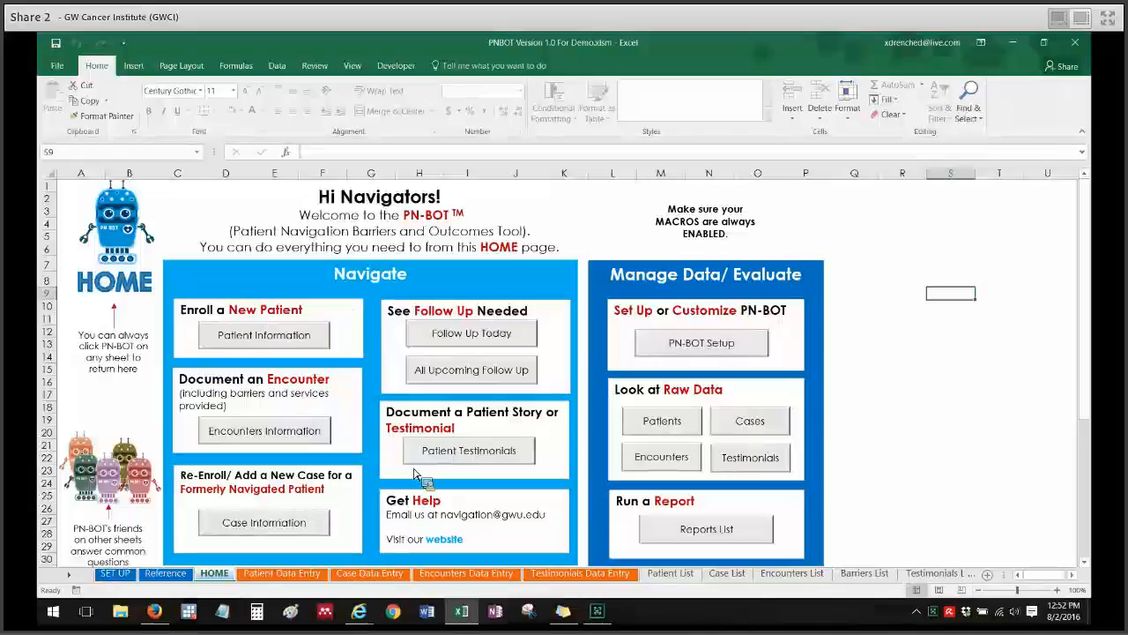
Step: Open patient data entry for looking up or updating an existing record and load the record of "1 First Example Patient"
click(270, 344)
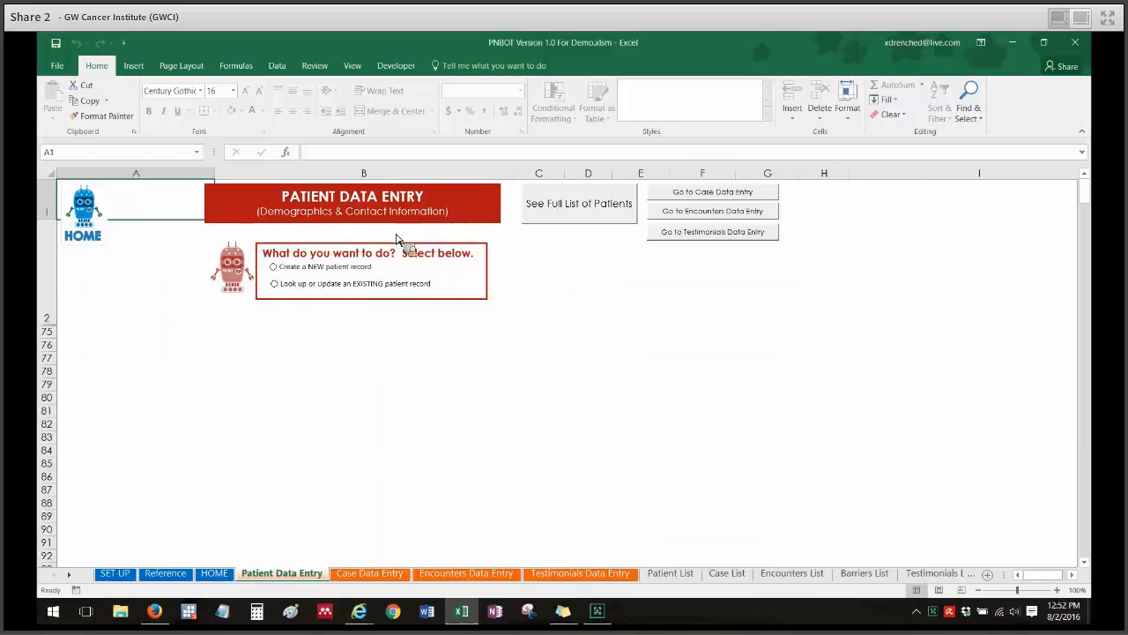
click(277, 289)
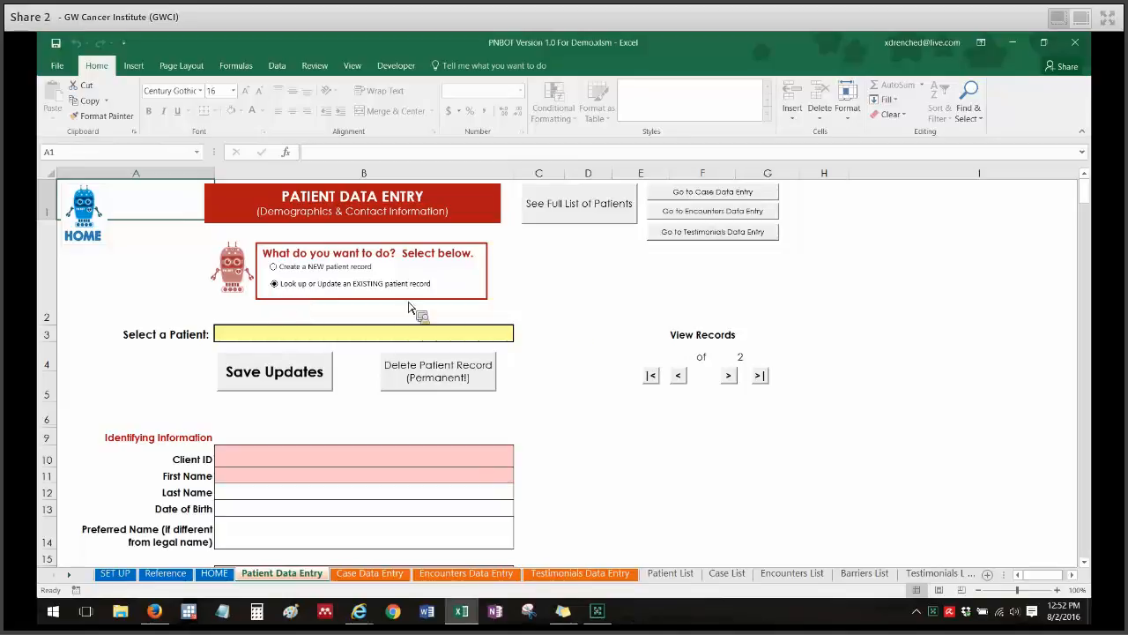
click(472, 335)
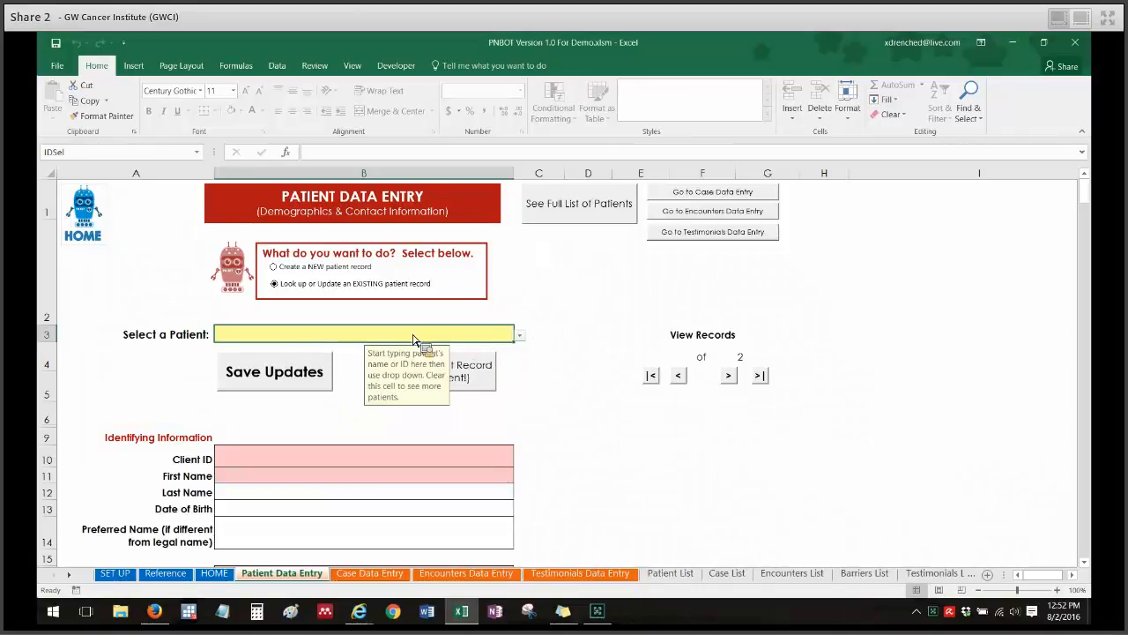
click(520, 337)
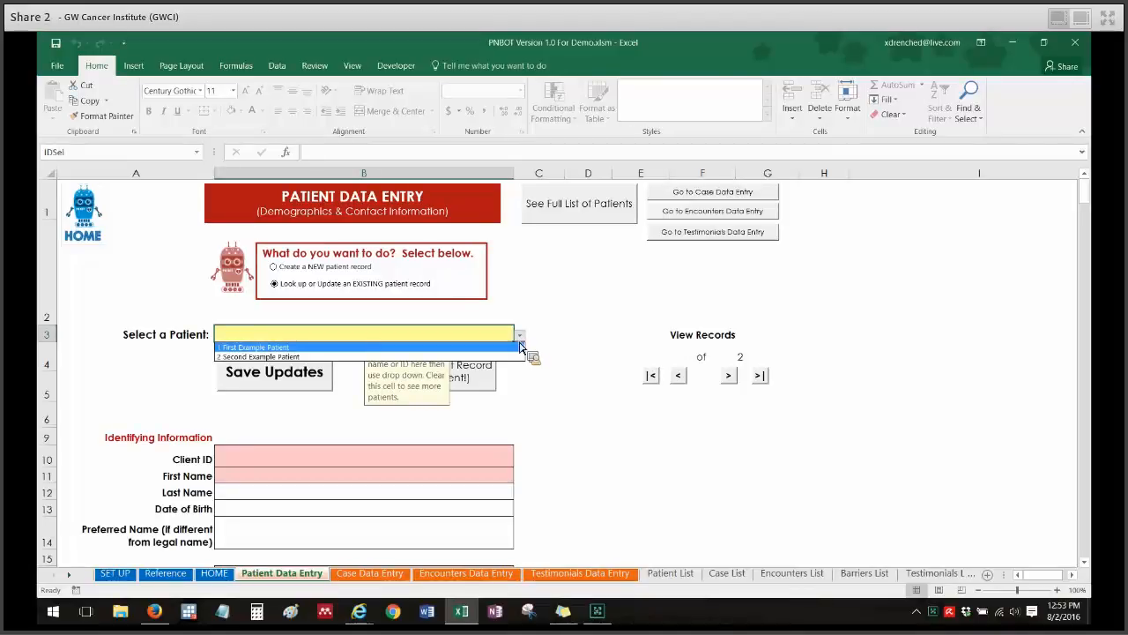
click(508, 349)
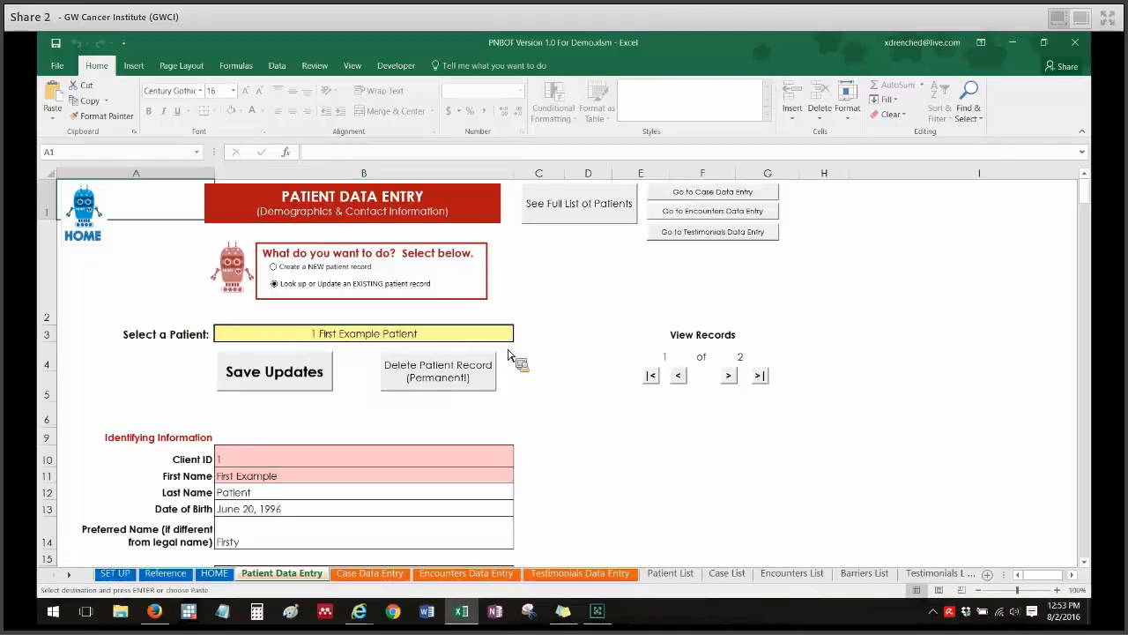
drag(1087, 199, 1094, 256)
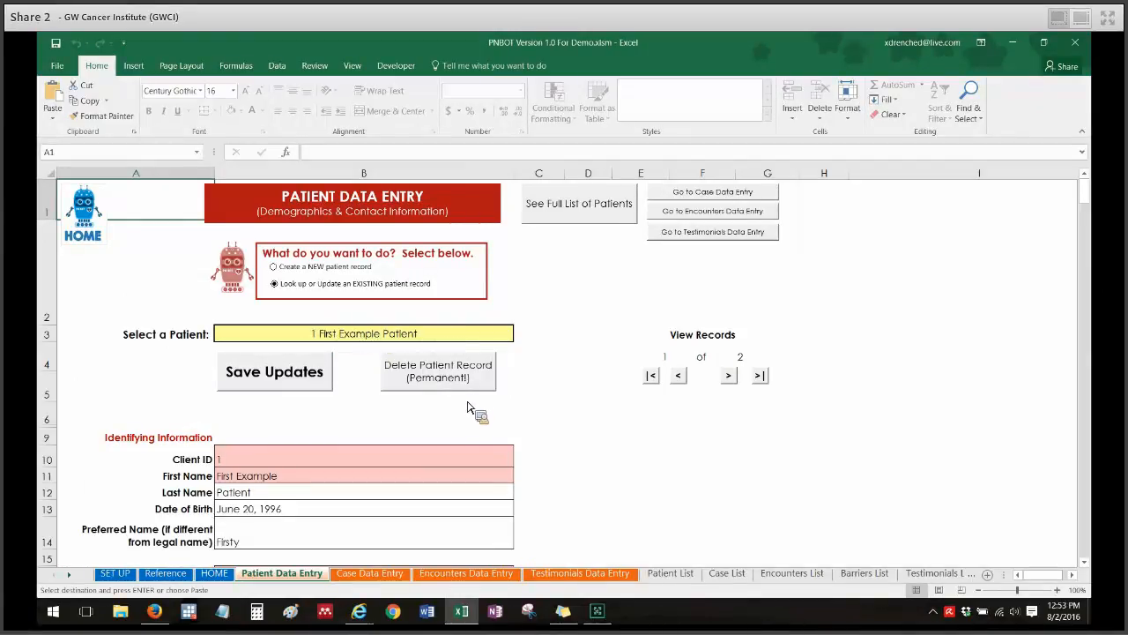
Step: Clear the Select a Patient field to empty the patient form
click(440, 342)
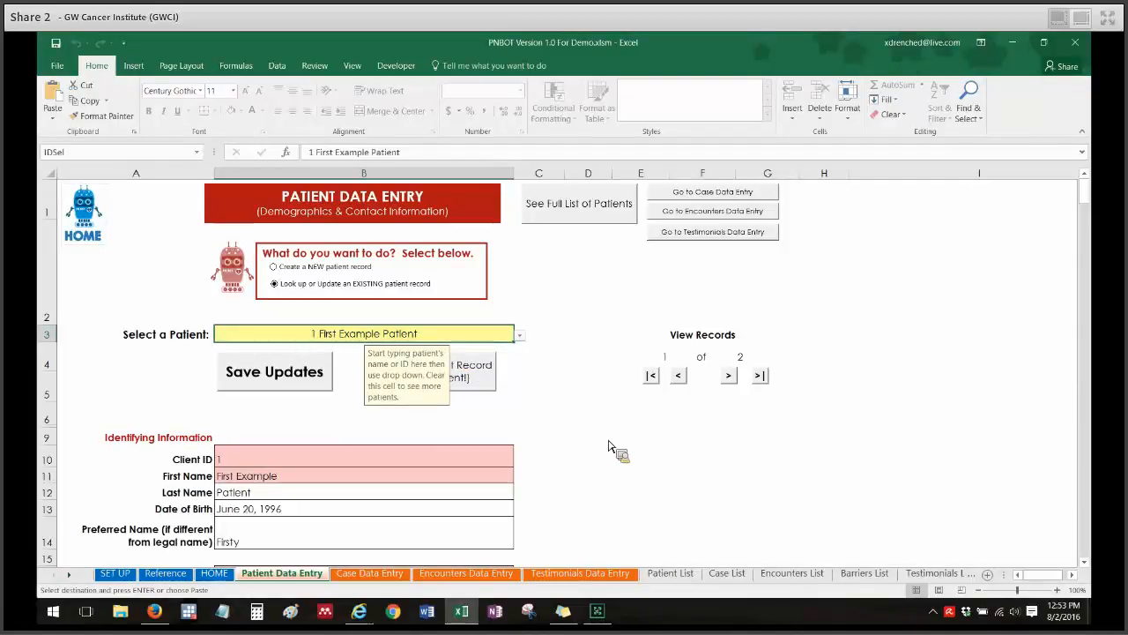
key(BackSpace)
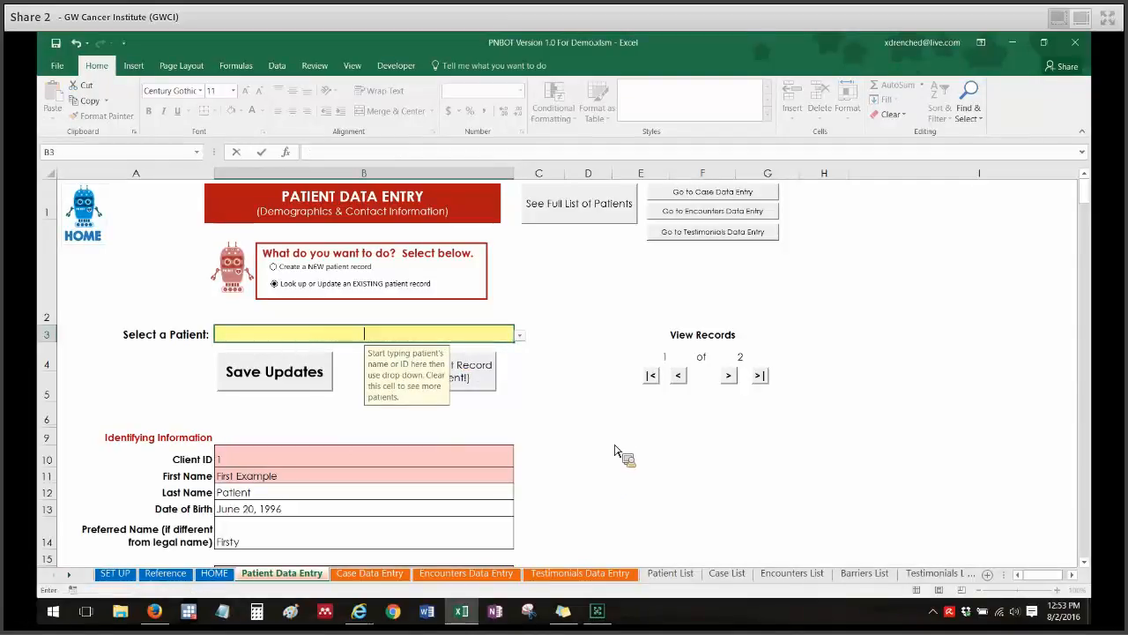
key(Return)
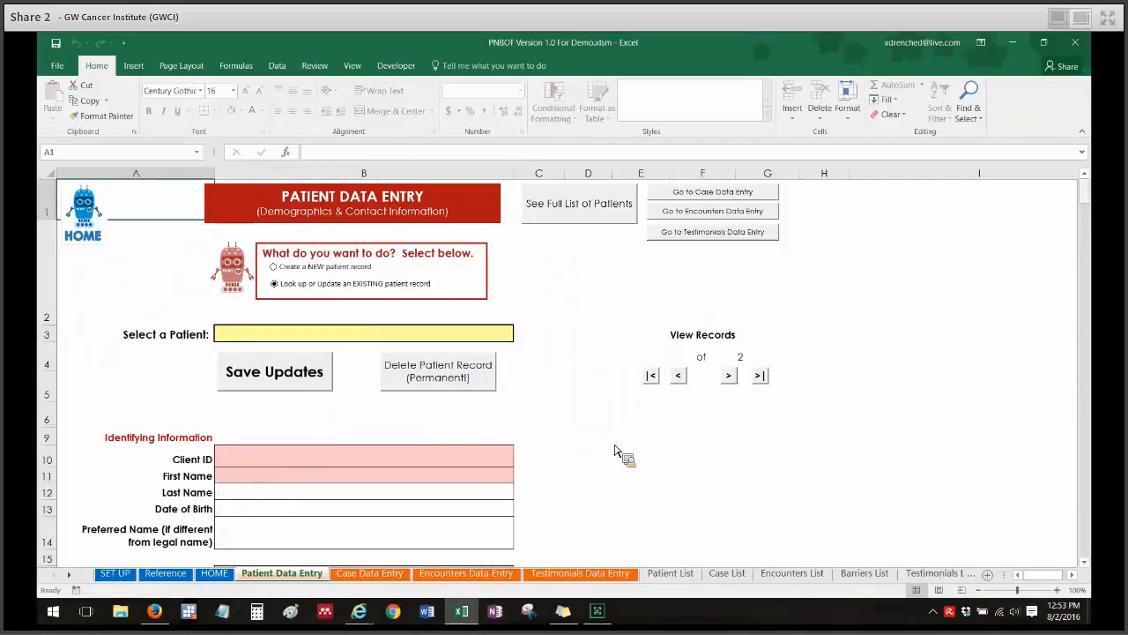
Step: Look through the patients offered for Select a Patient without choosing one
drag(1088, 196, 1094, 123)
click(510, 340)
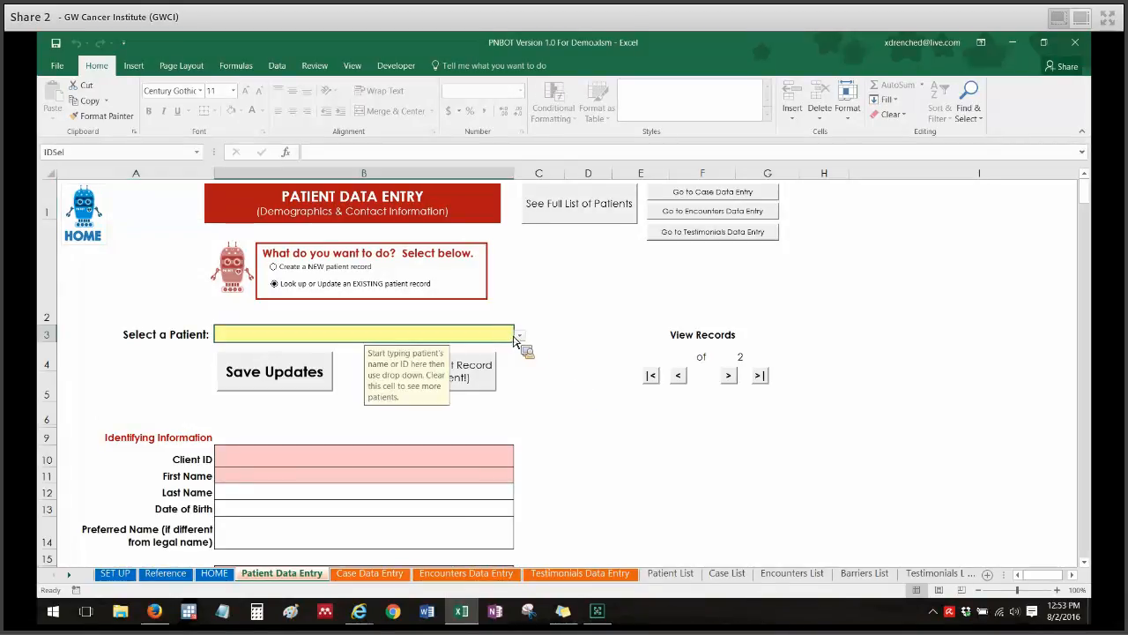
click(523, 338)
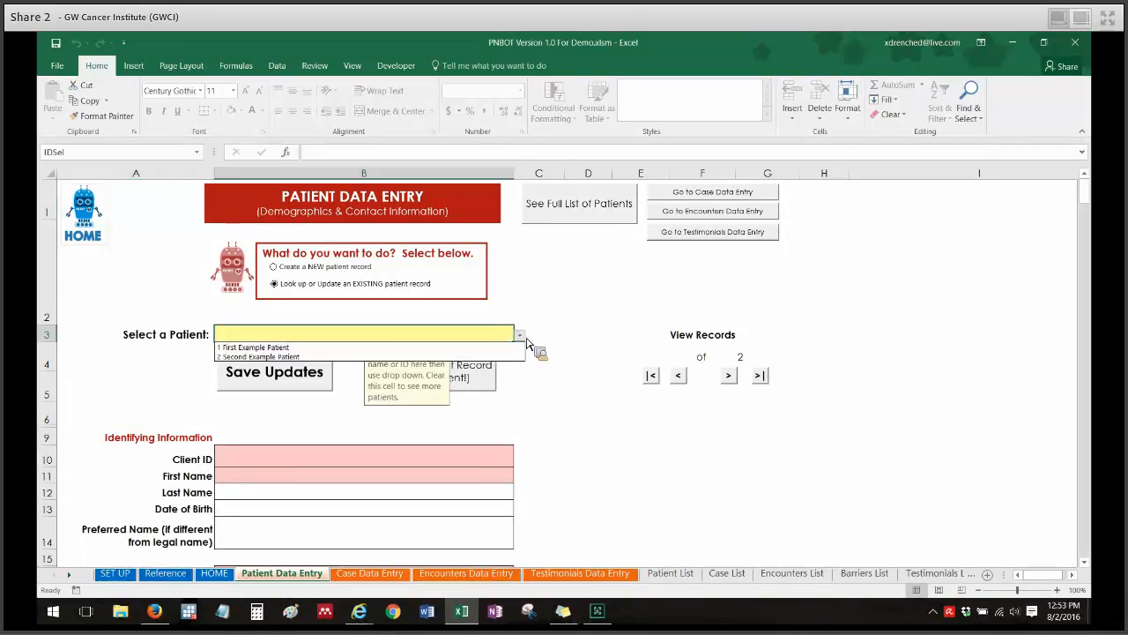
key(Down)
key(Down)
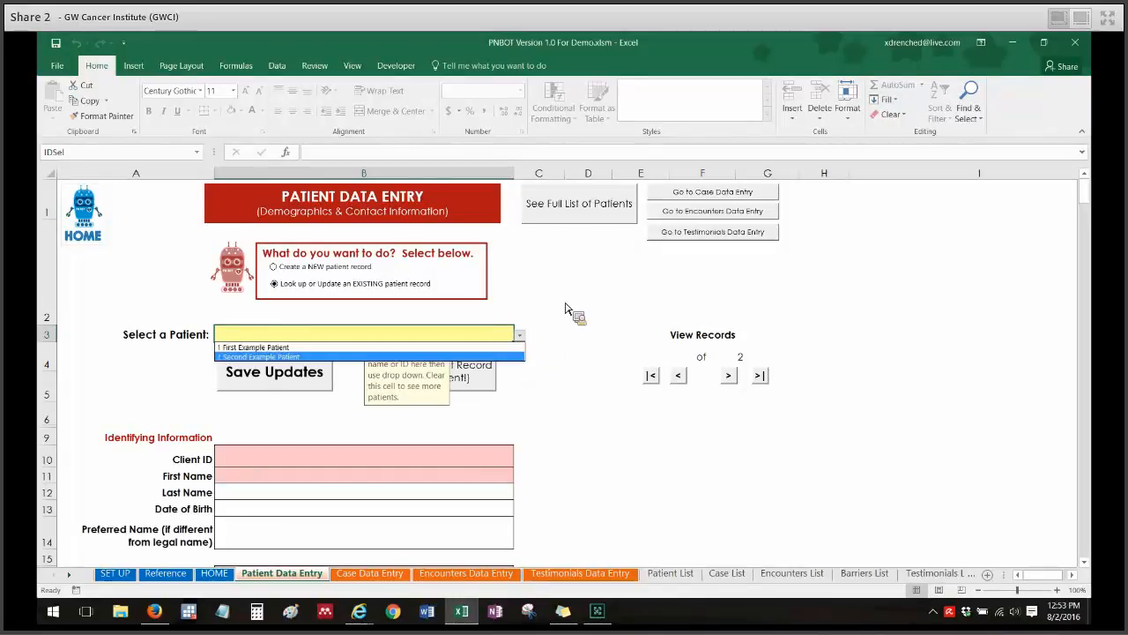
key(Escape)
click(608, 358)
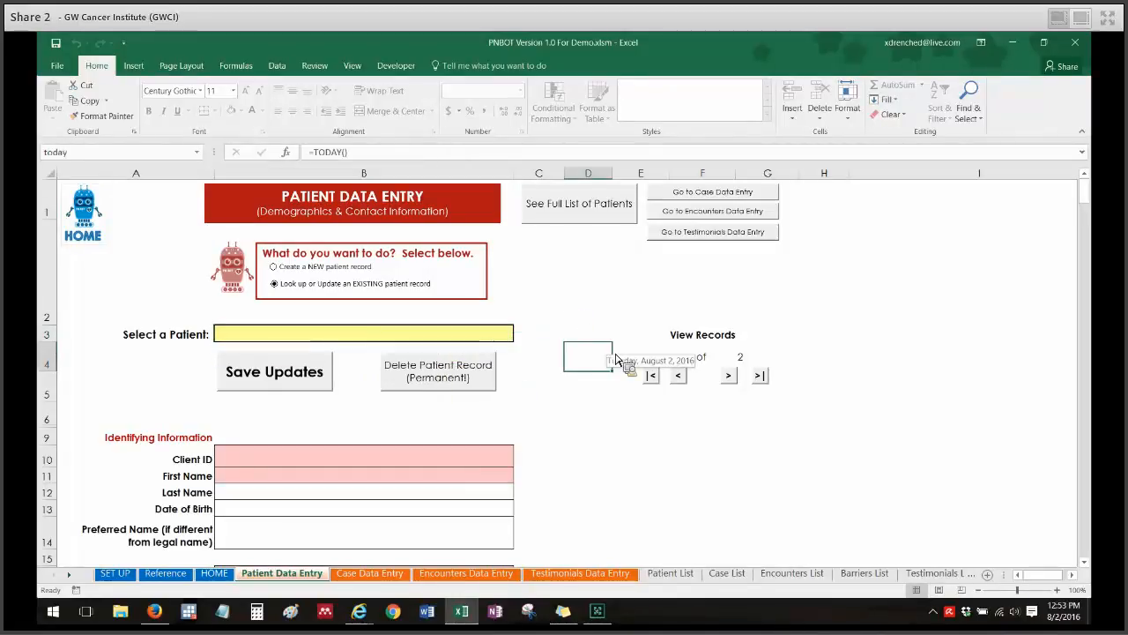
Step: Filter Select a Patient with "First" and load the matching "1 First Example Patient" record
click(385, 335)
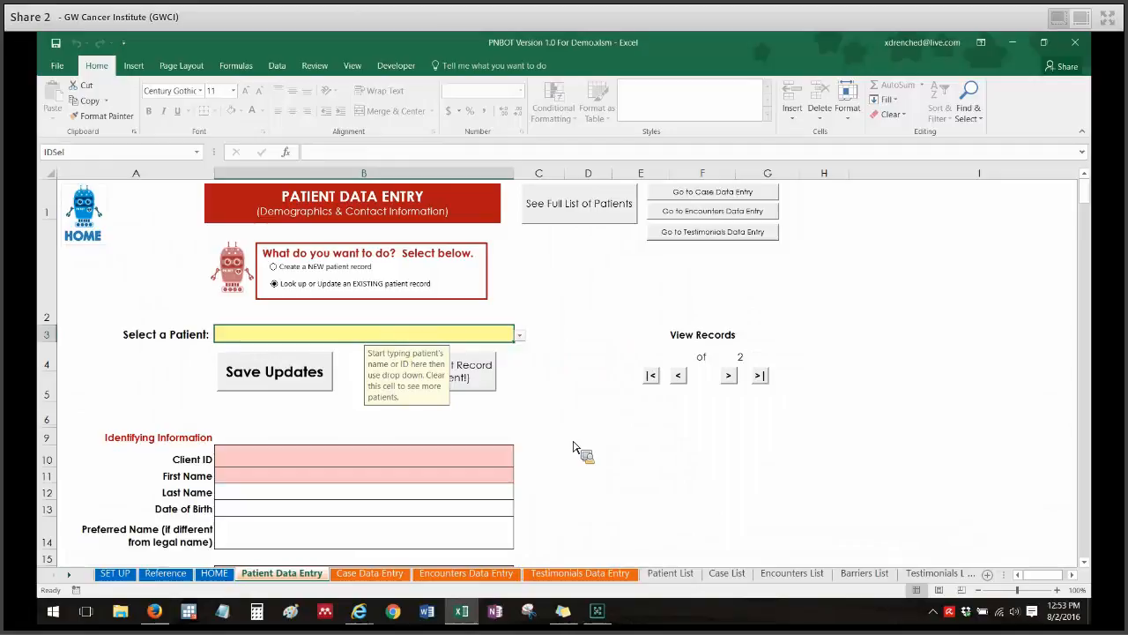
text(First)
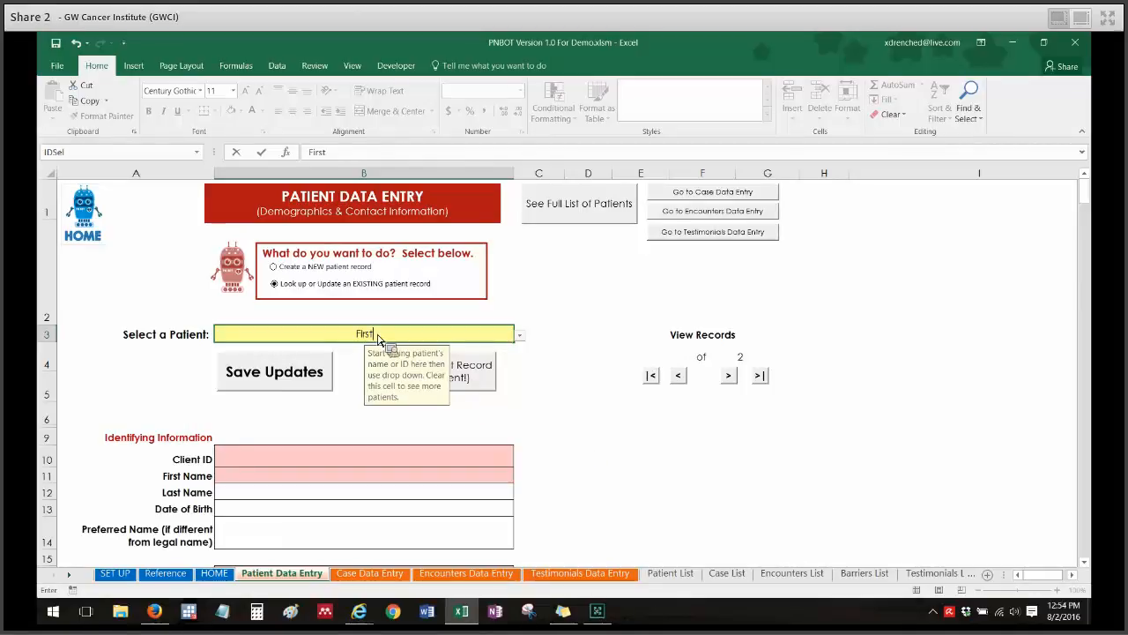
key(Return)
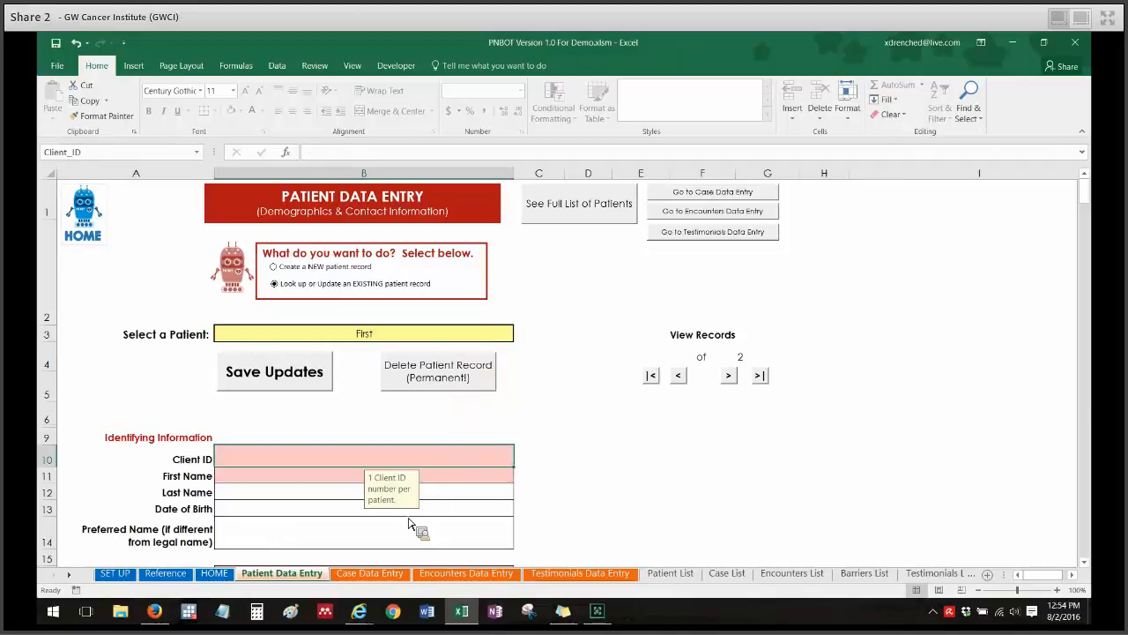
click(333, 341)
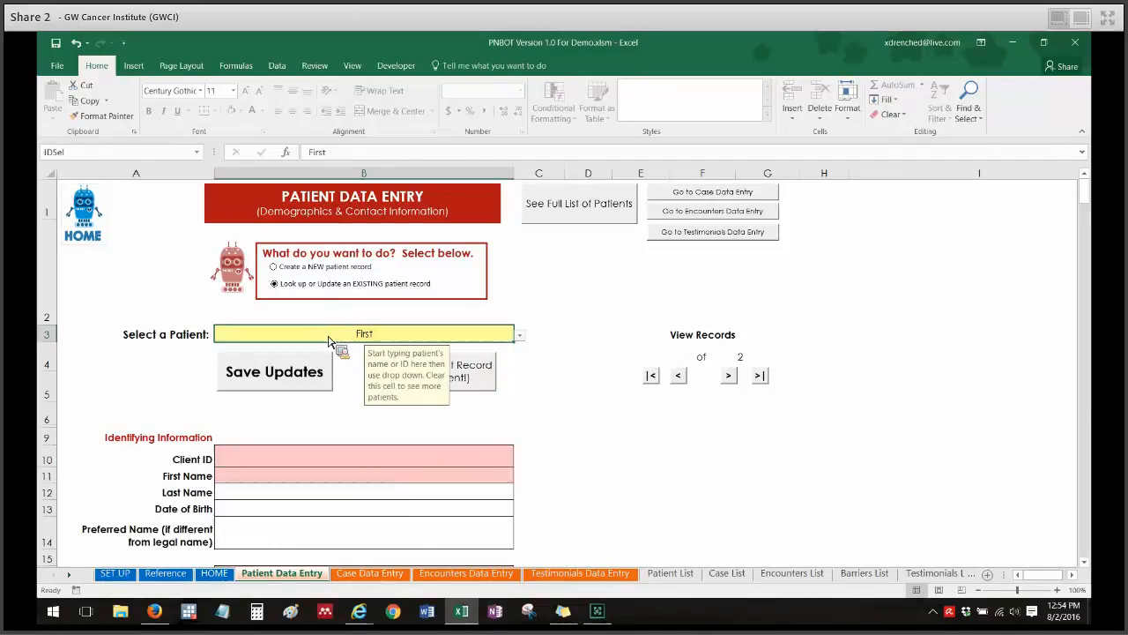
click(520, 336)
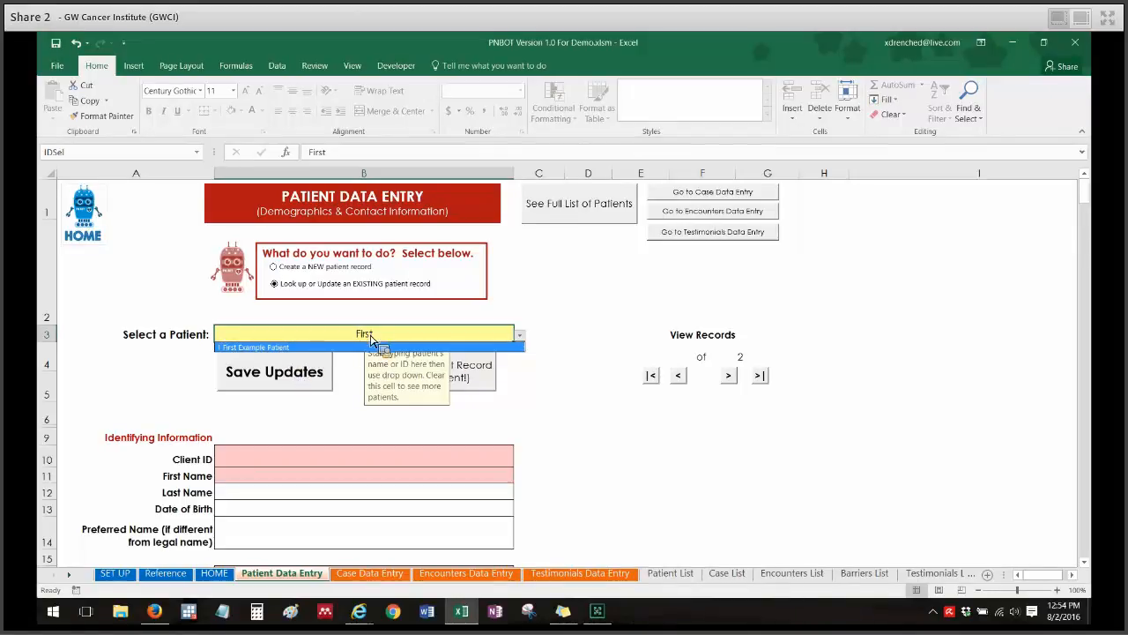
click(314, 348)
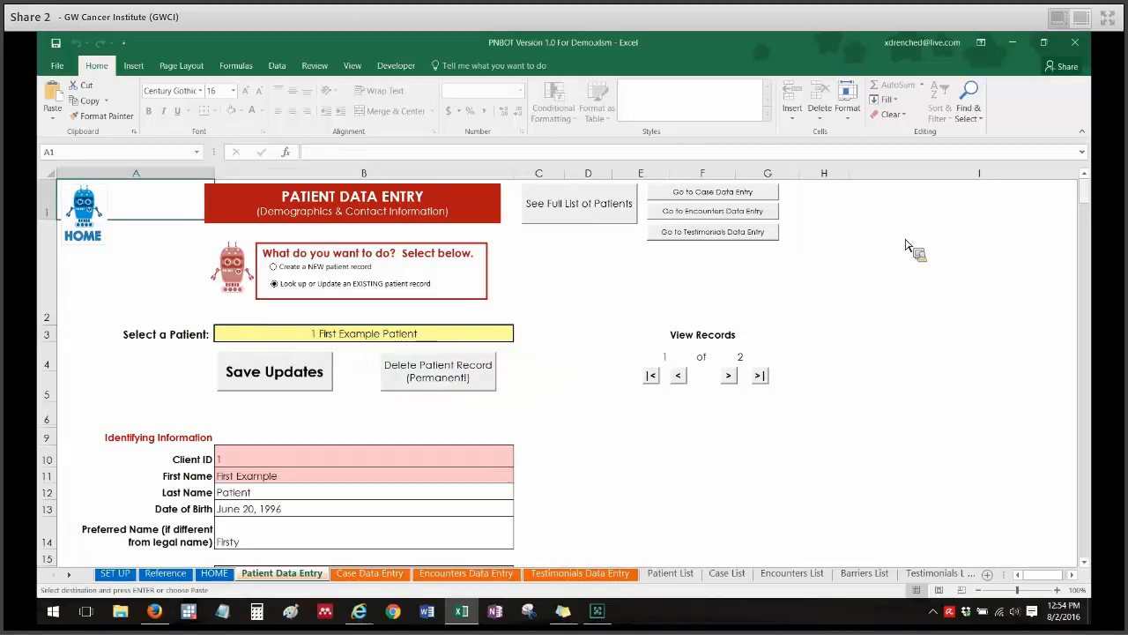
Step: Clear the selected patient, filter Select a Patient with "Second" and load the "2 Second Example Patient" record
drag(1095, 202, 1095, 114)
click(465, 334)
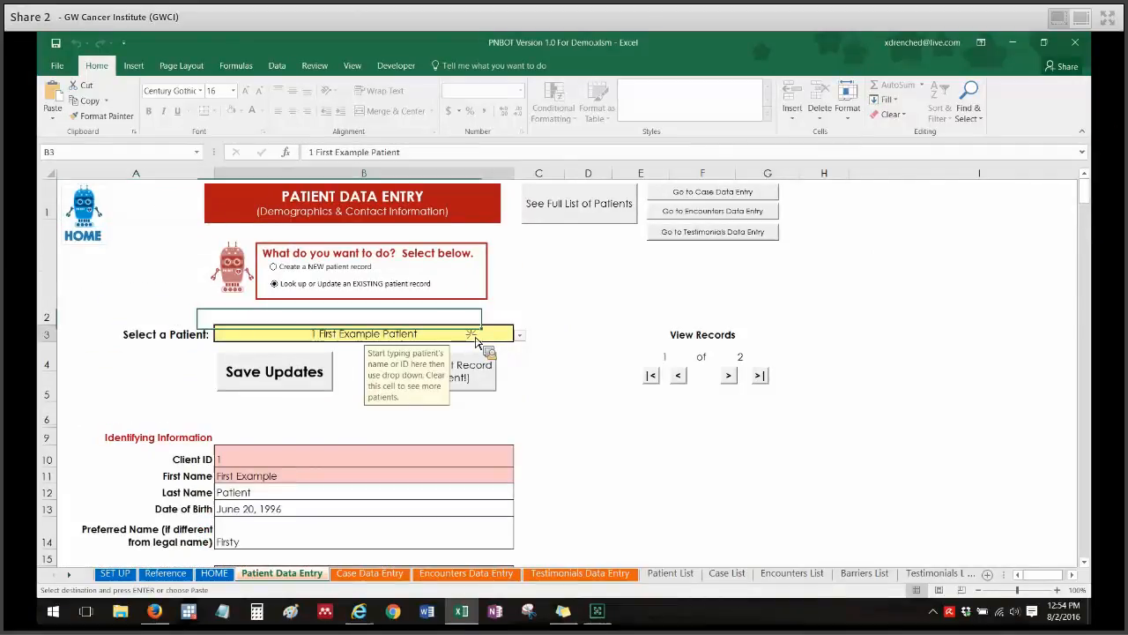
key(Delete)
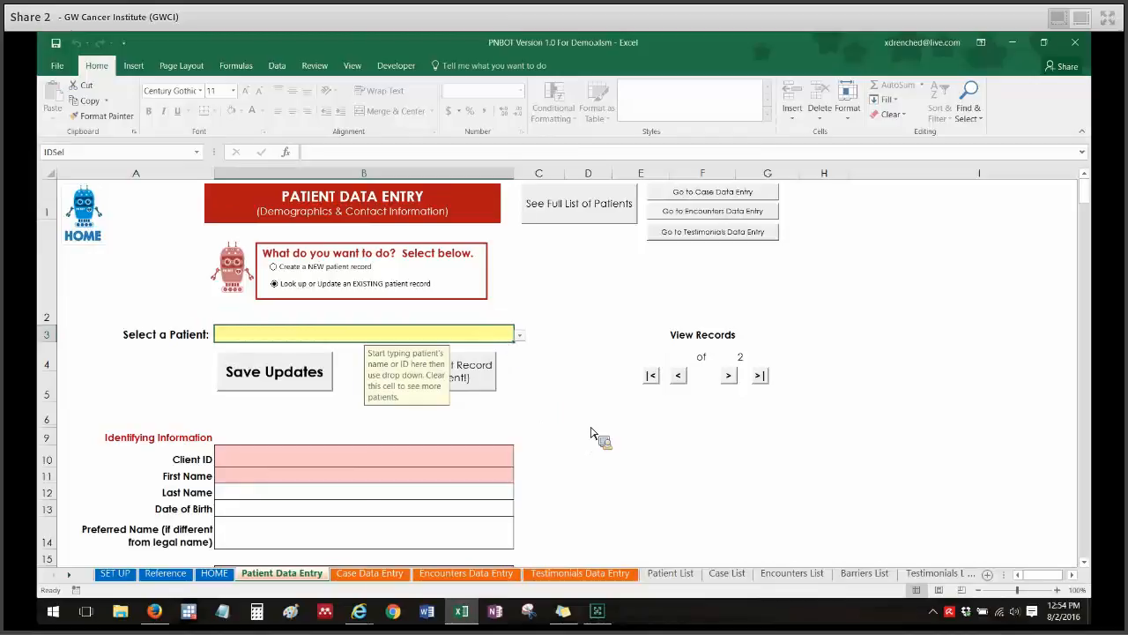
text(Second)
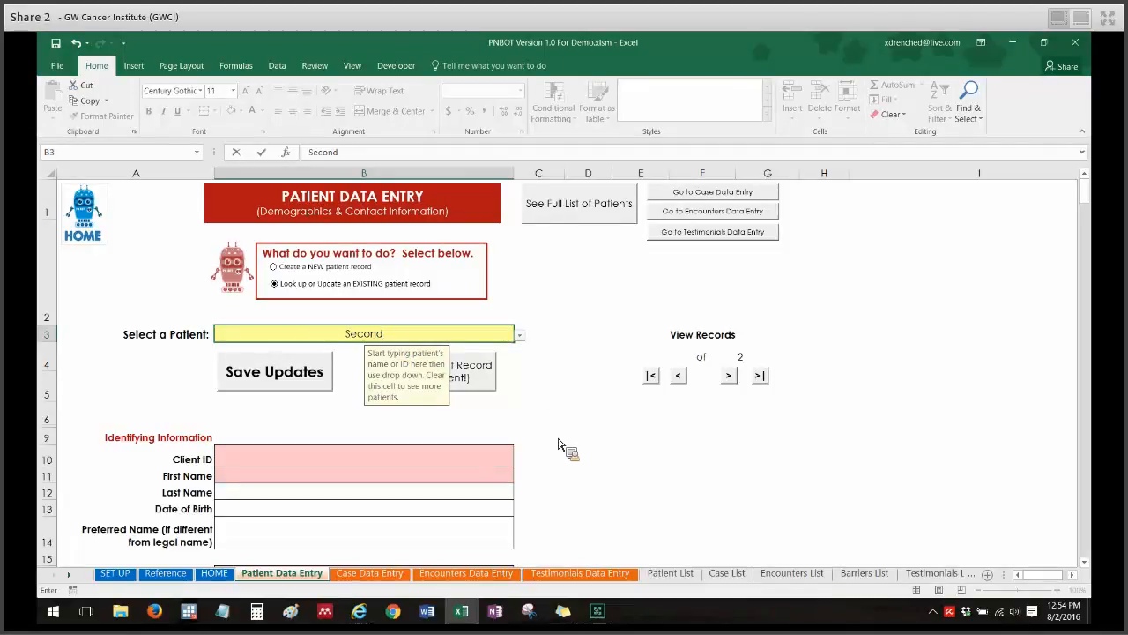
key(Return)
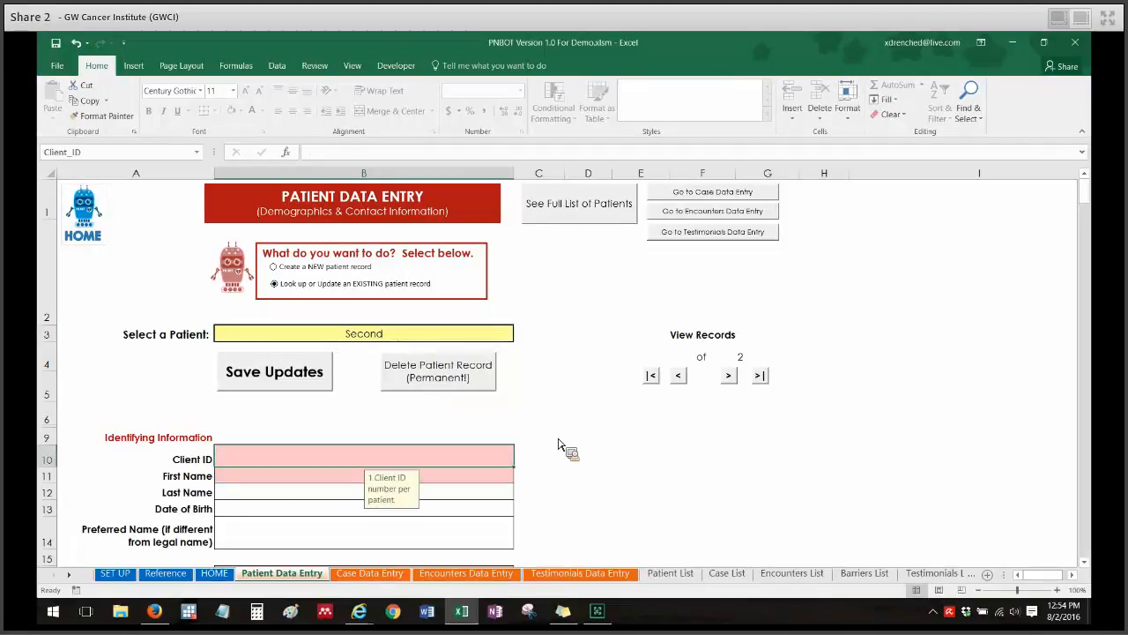
click(509, 340)
click(520, 336)
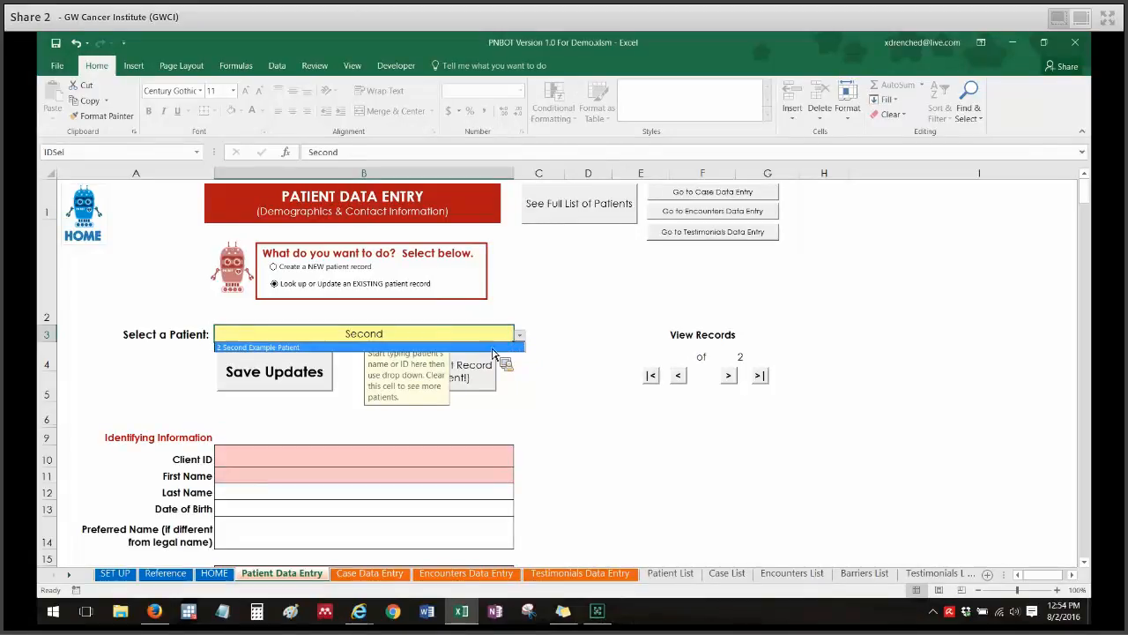
click(232, 347)
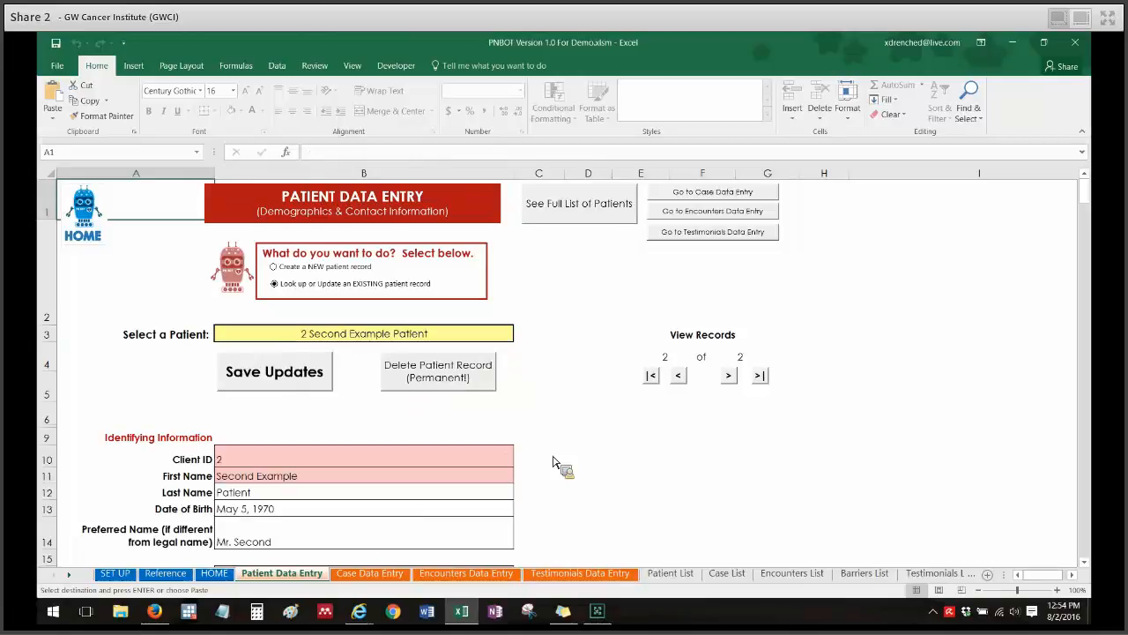
Step: Review the loaded patient record, and browse to the first patient record and back to the last one
click(1088, 203)
click(1089, 204)
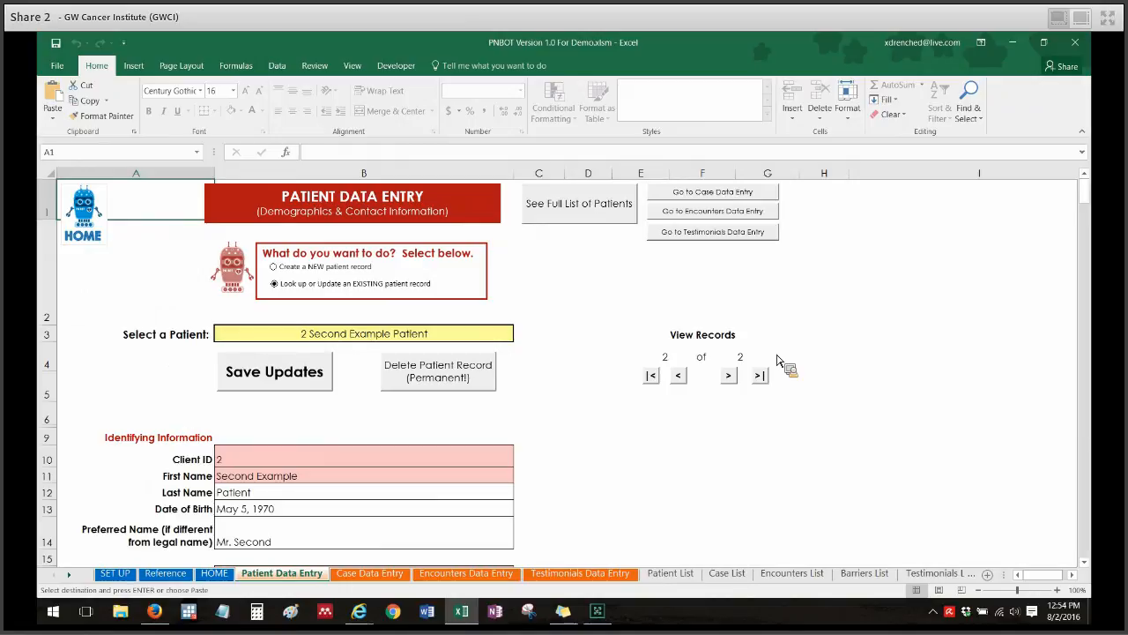
click(652, 376)
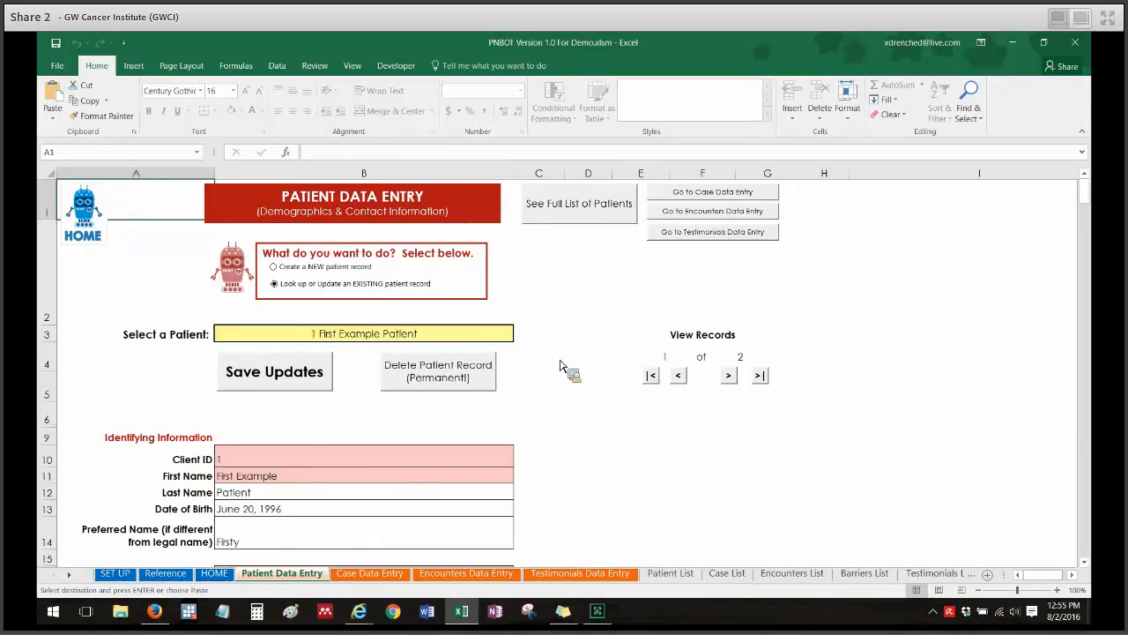
click(760, 377)
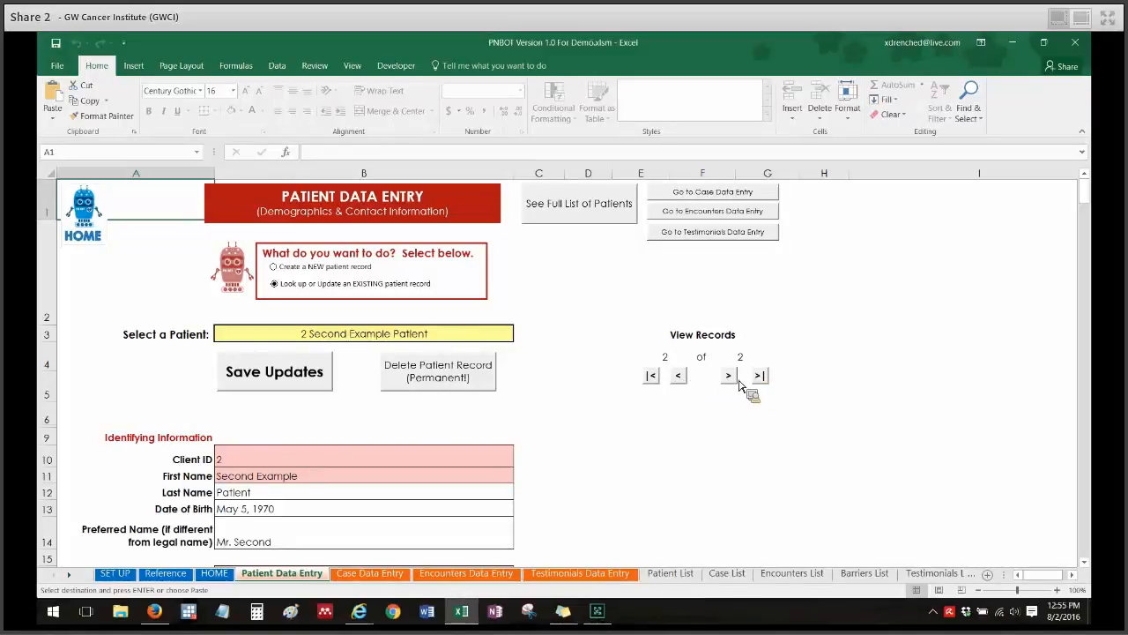
Step: Go to case data entry and load the case of "2 Second Example Patient"
click(740, 194)
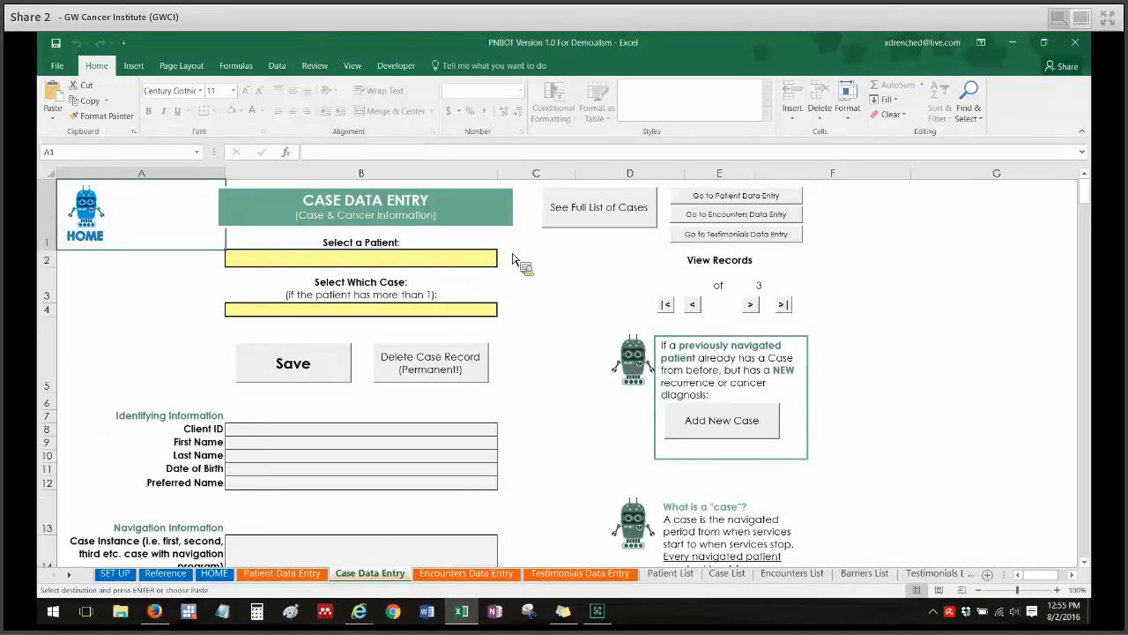
click(483, 265)
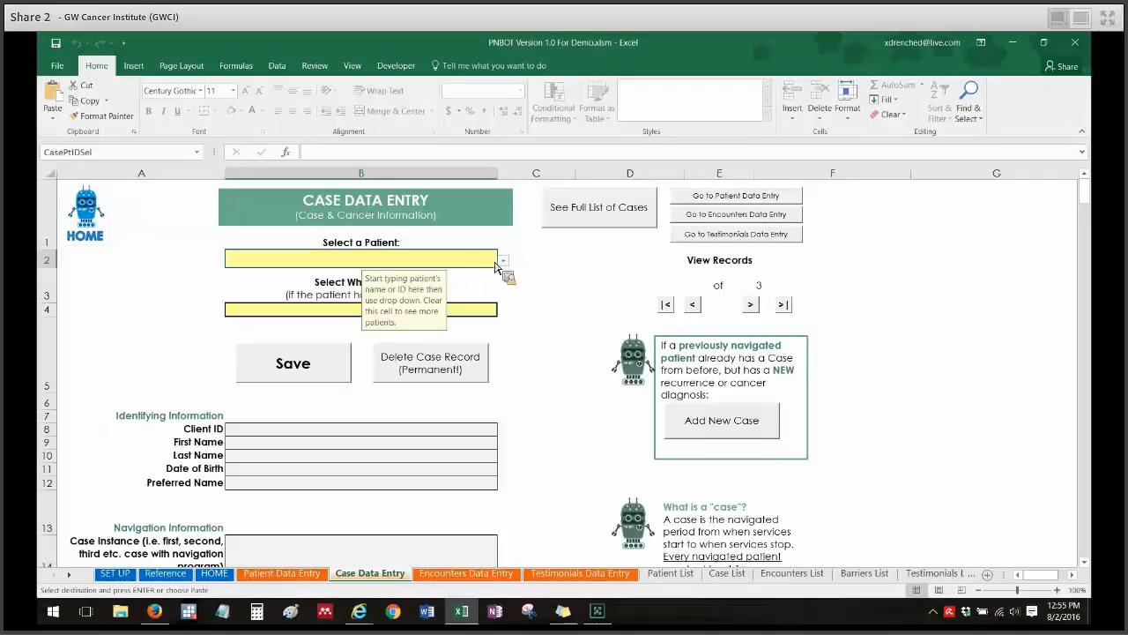
click(505, 261)
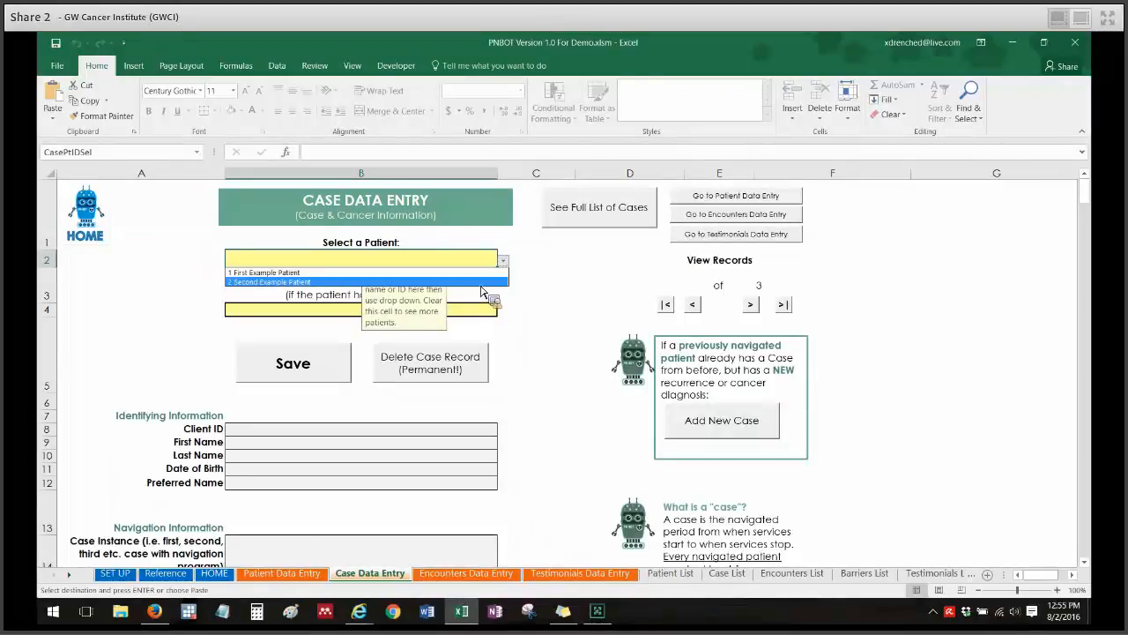
click(480, 282)
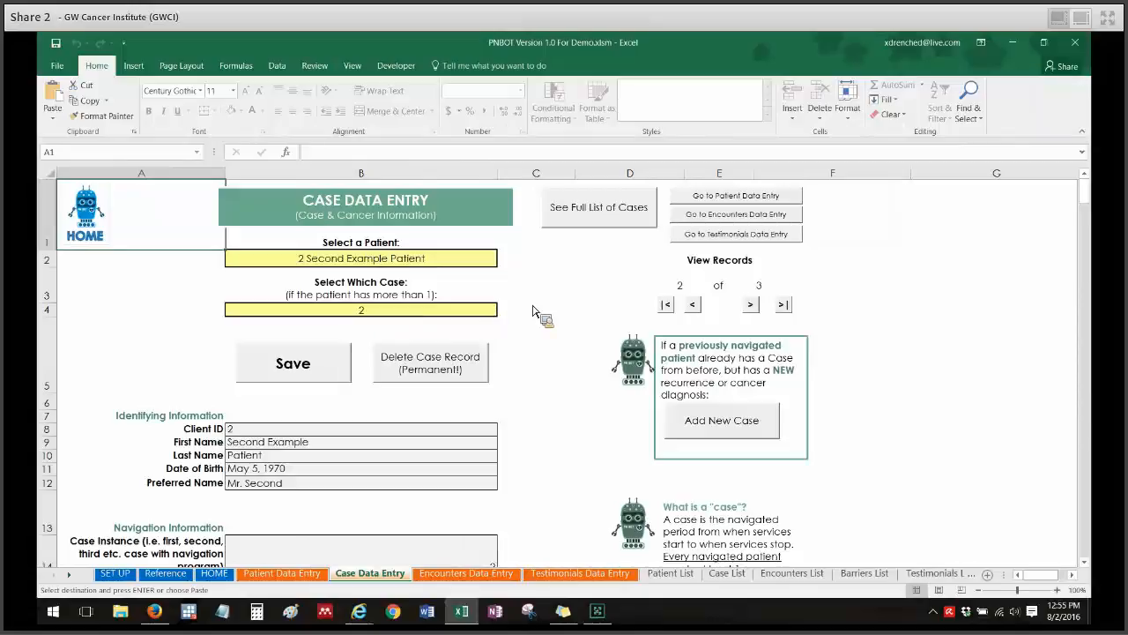
Step: Review the loaded case of "2 Second Example Patient", switch Select Which Case to case 1 and look over that record
drag(1093, 192, 1091, 216)
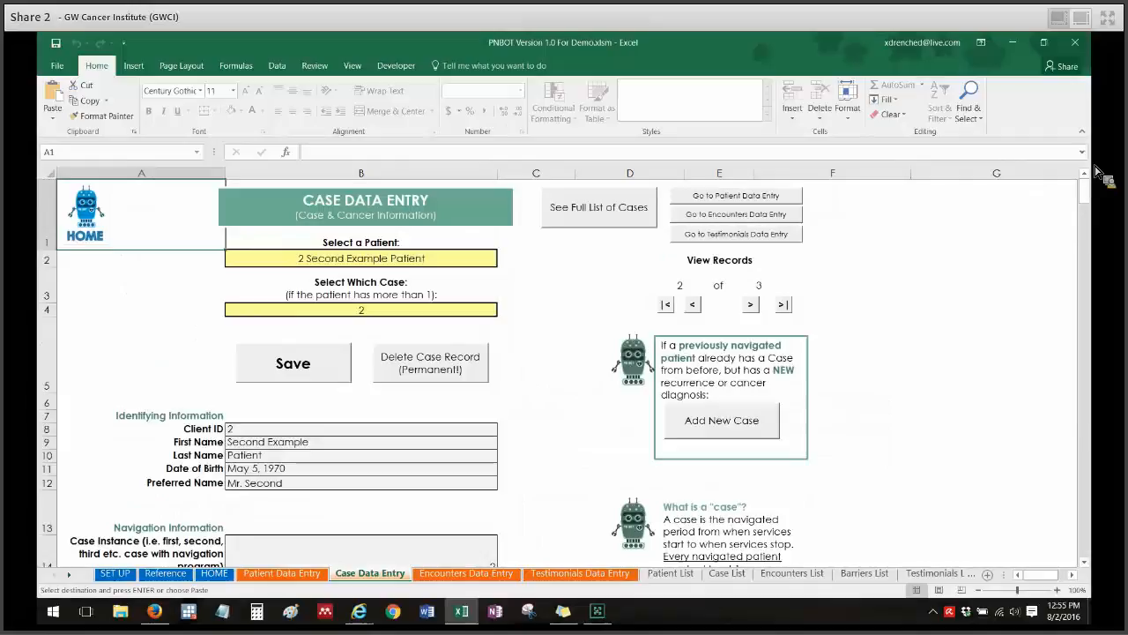
click(547, 287)
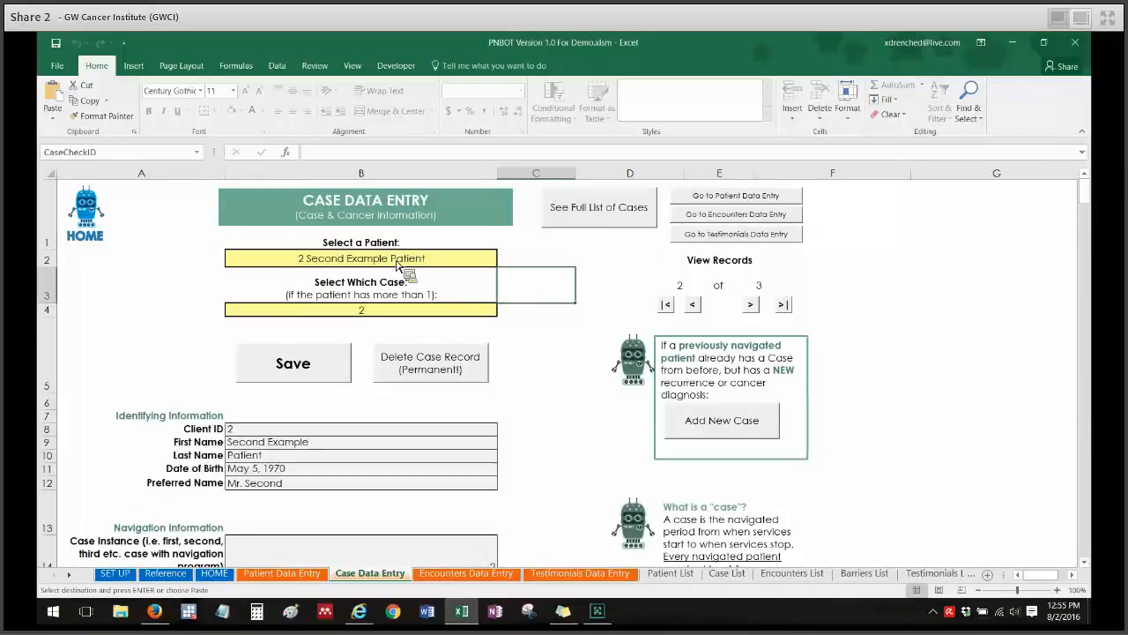
click(491, 314)
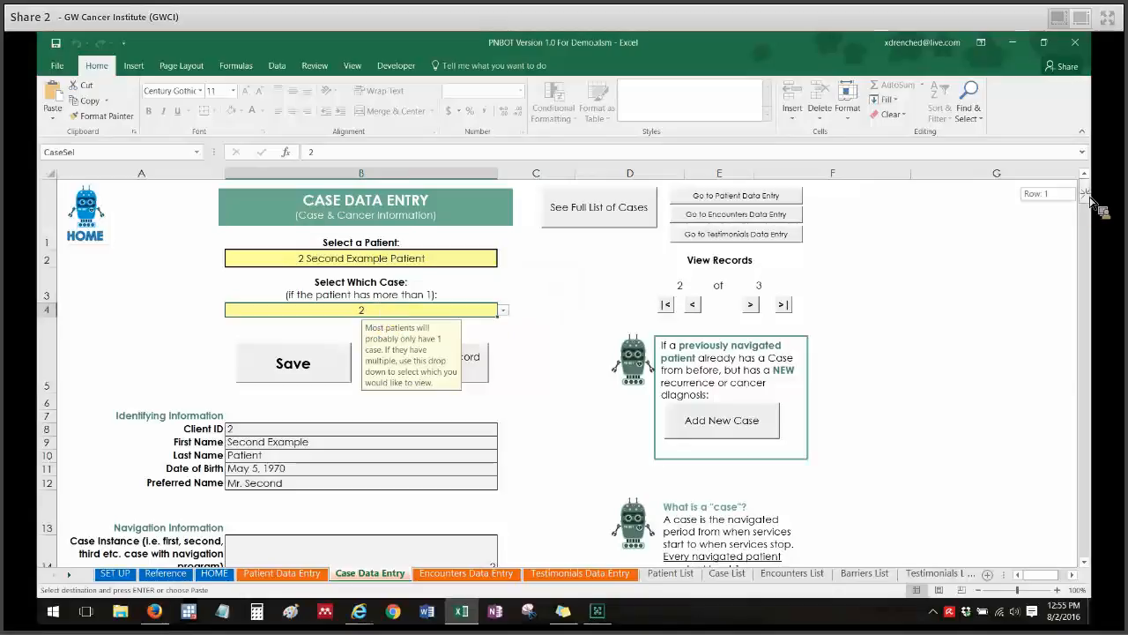
scroll(1088, 202, down, 1)
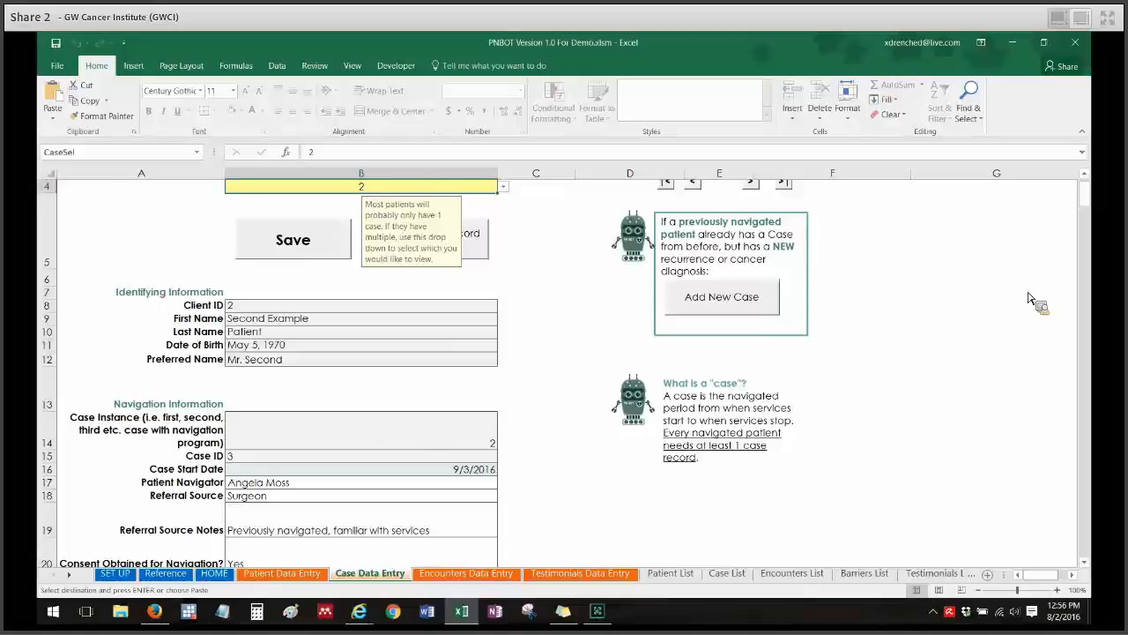
scroll(1089, 190, up, 1)
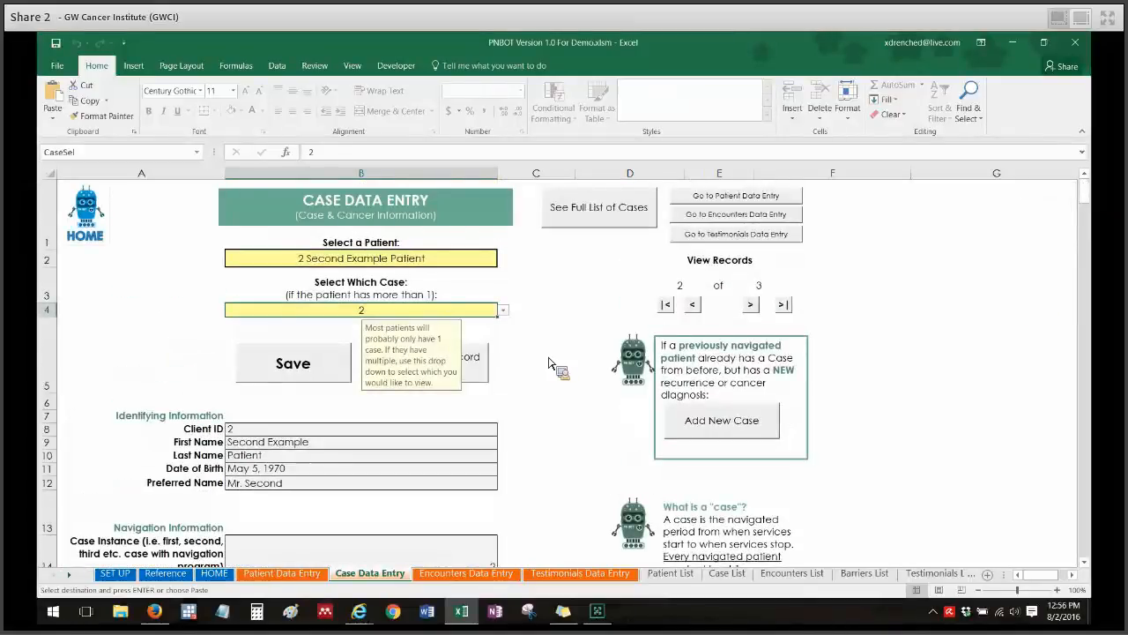
click(504, 310)
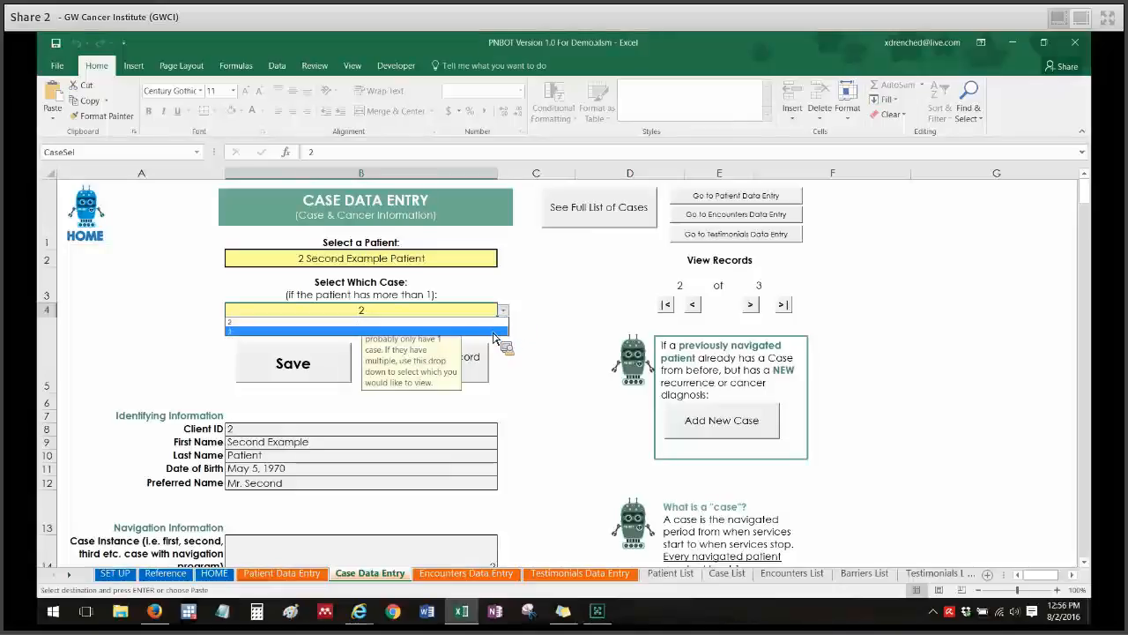
click(492, 332)
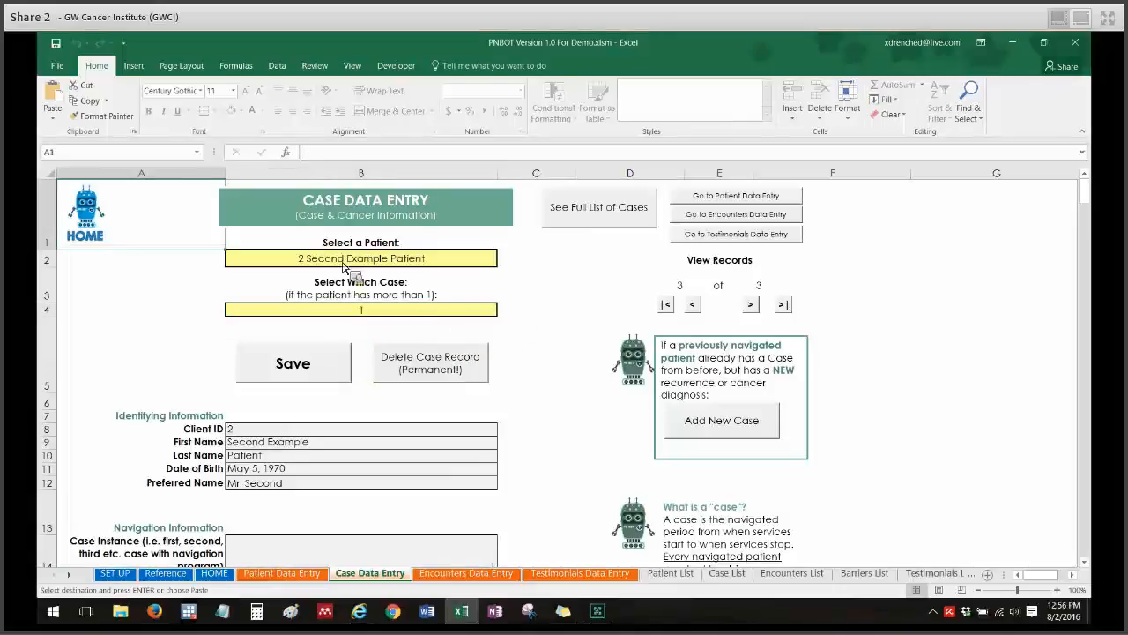
drag(1087, 189, 1096, 157)
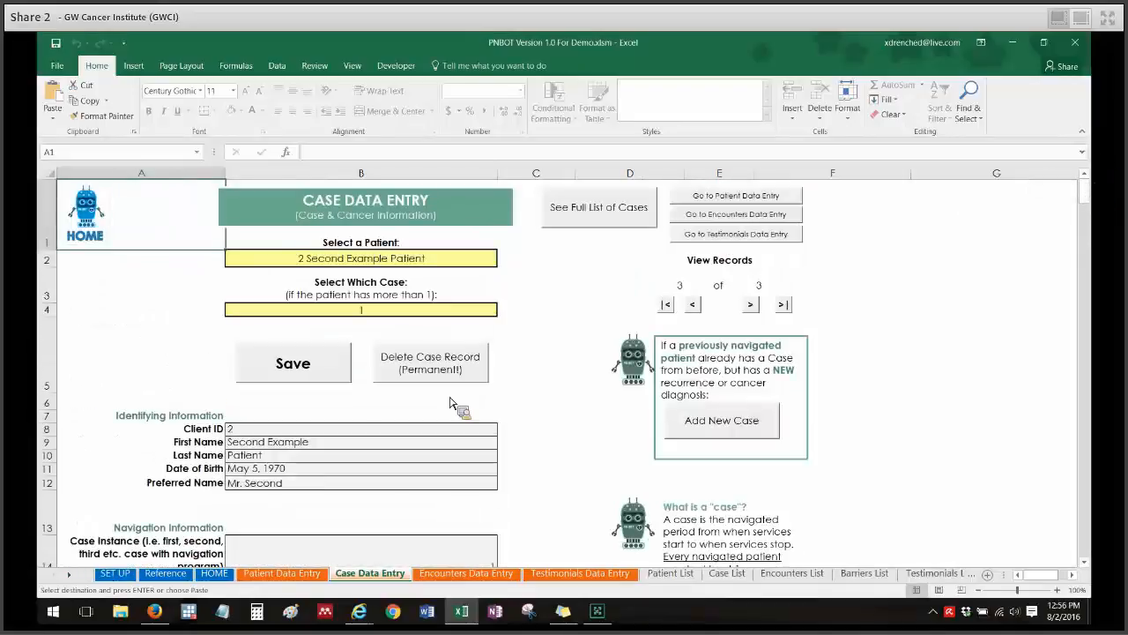
Step: Clear the selected patient from case data entry and browse to the first case record
click(483, 263)
key(BackSpace)
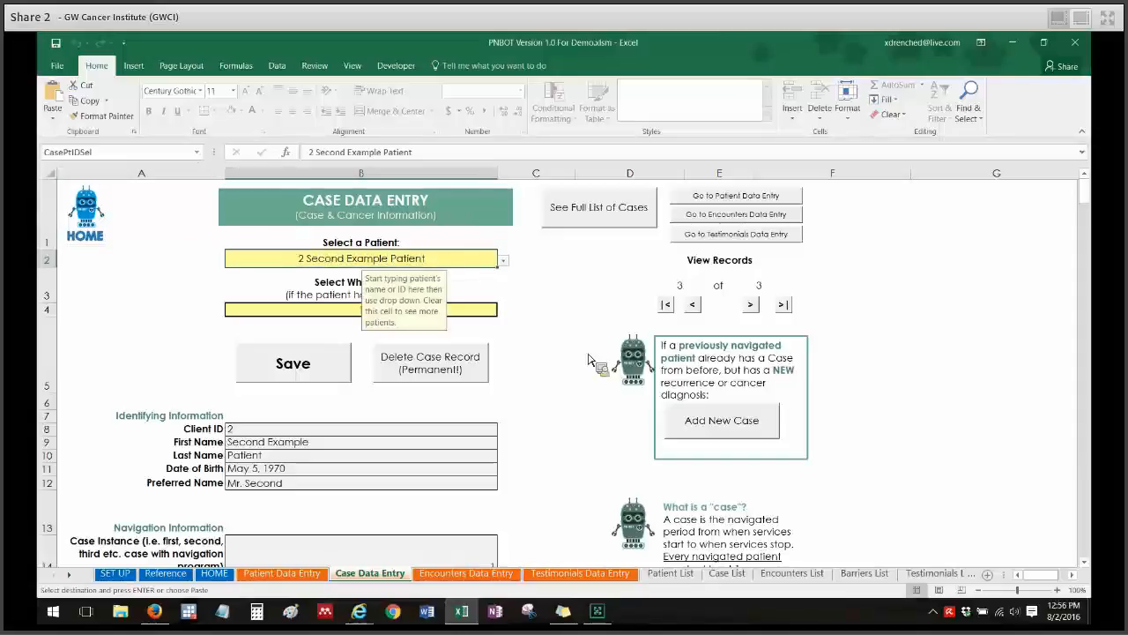
key(Return)
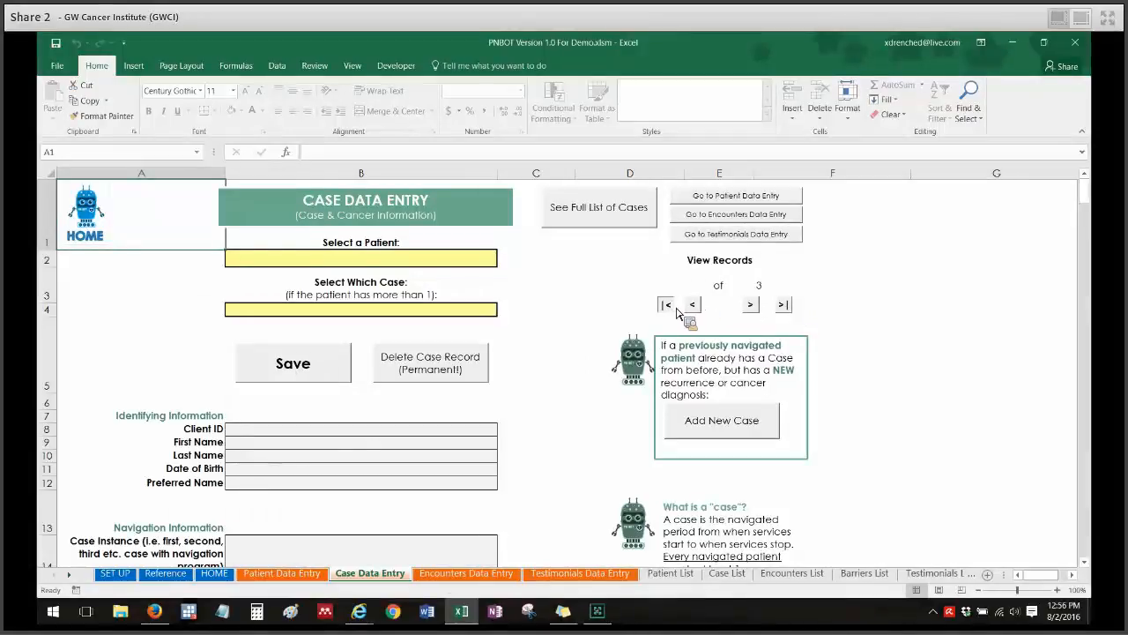
click(675, 308)
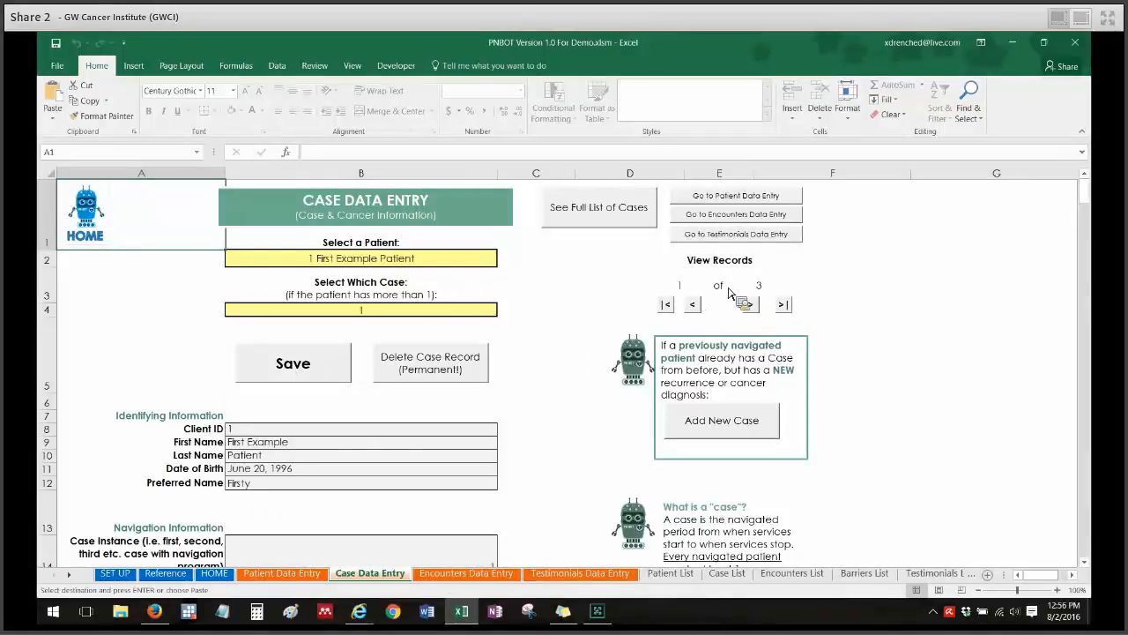
Step: Go to encounters data entry and select "2 Second Example Patient" as the patient
click(745, 217)
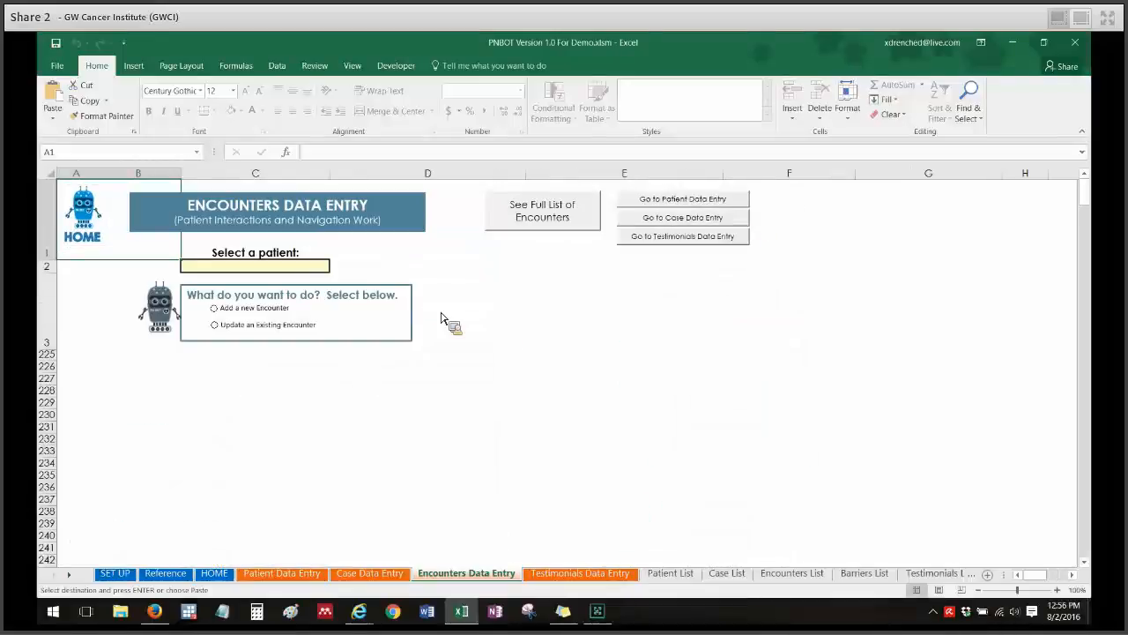
click(310, 268)
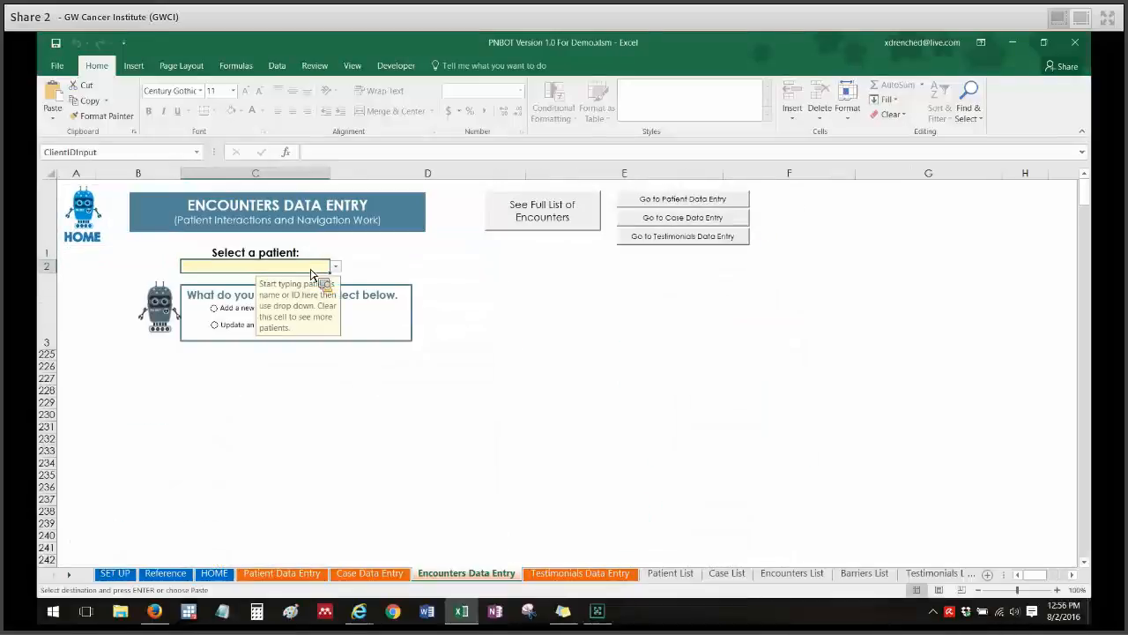
click(335, 267)
click(304, 288)
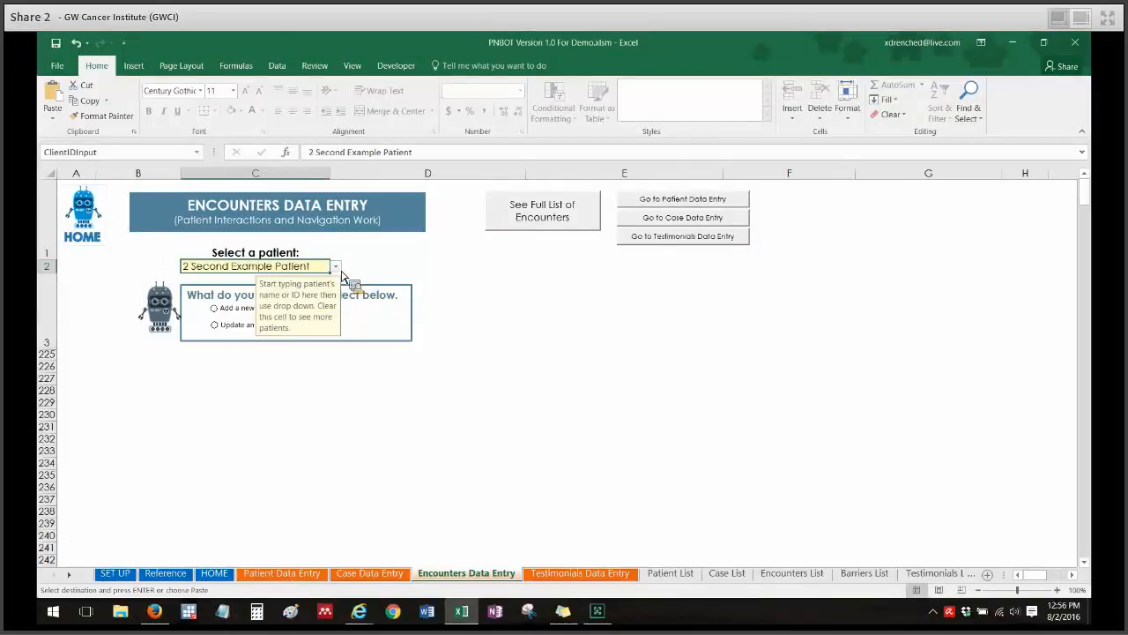
click(336, 267)
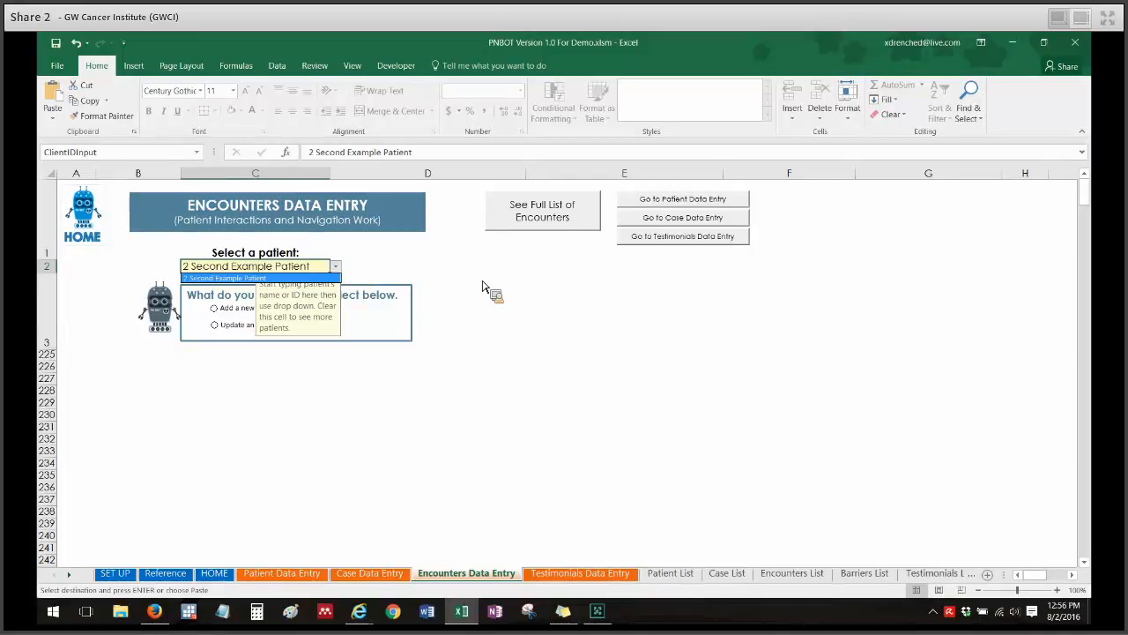
key(Escape)
click(561, 345)
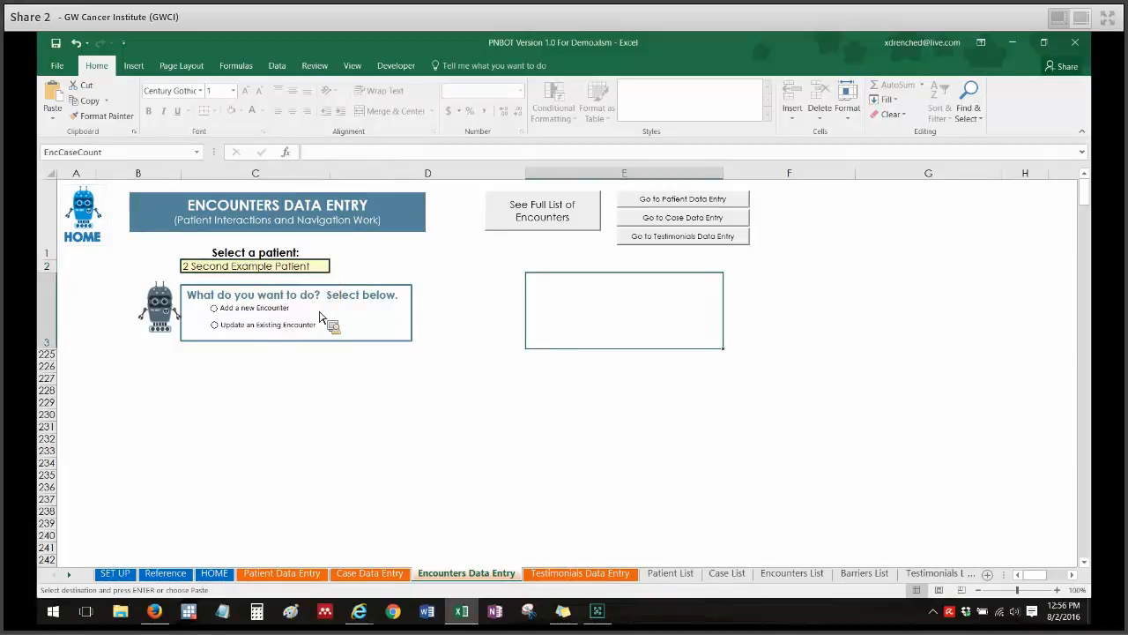
Step: Choose to update an existing encounter, load the 7/19/2016 phone call encounter and look over its record
click(258, 328)
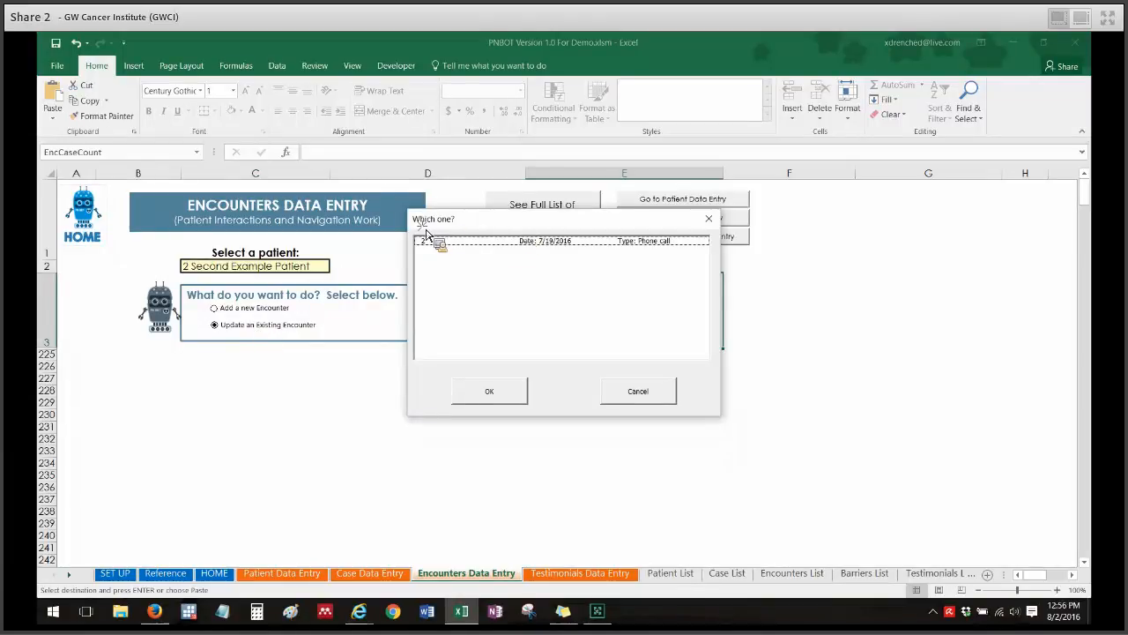
drag(522, 231, 476, 218)
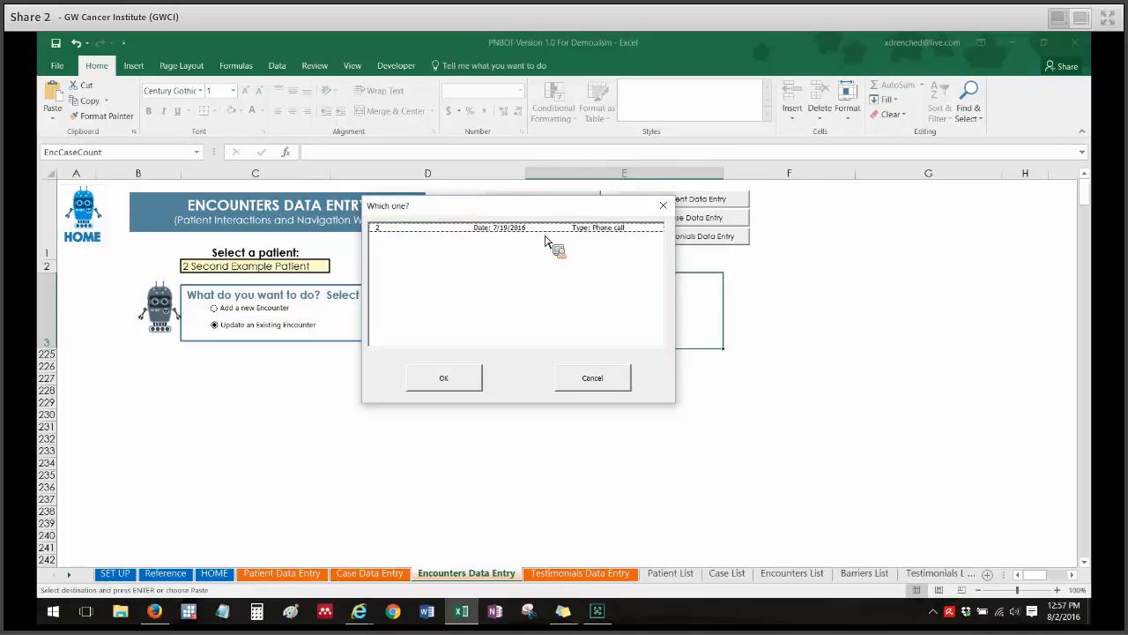
click(434, 231)
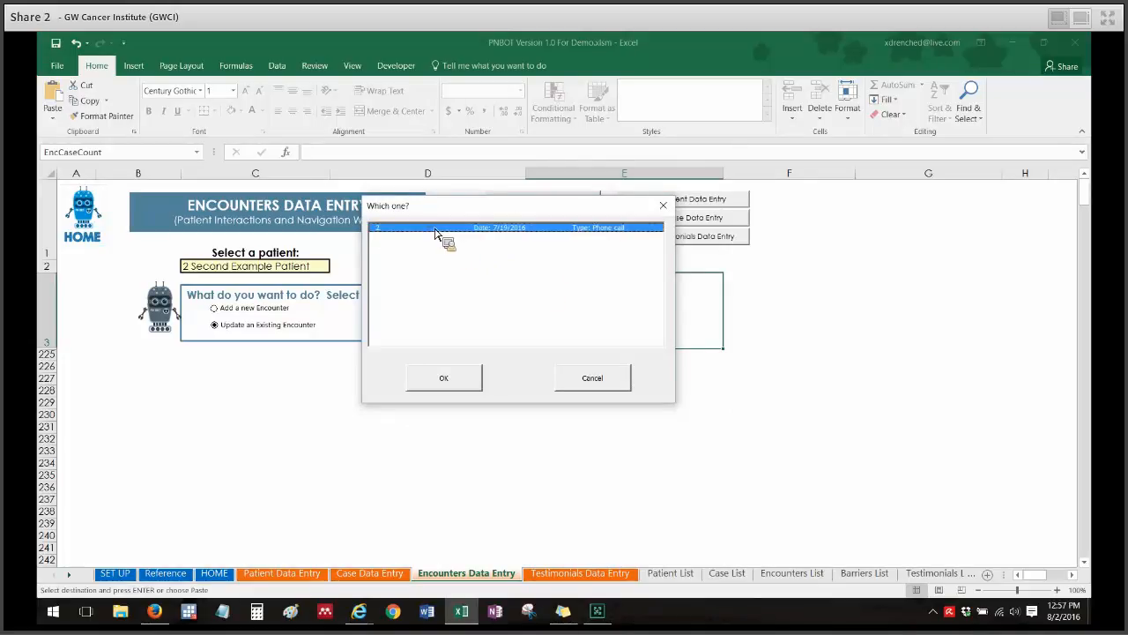
click(444, 378)
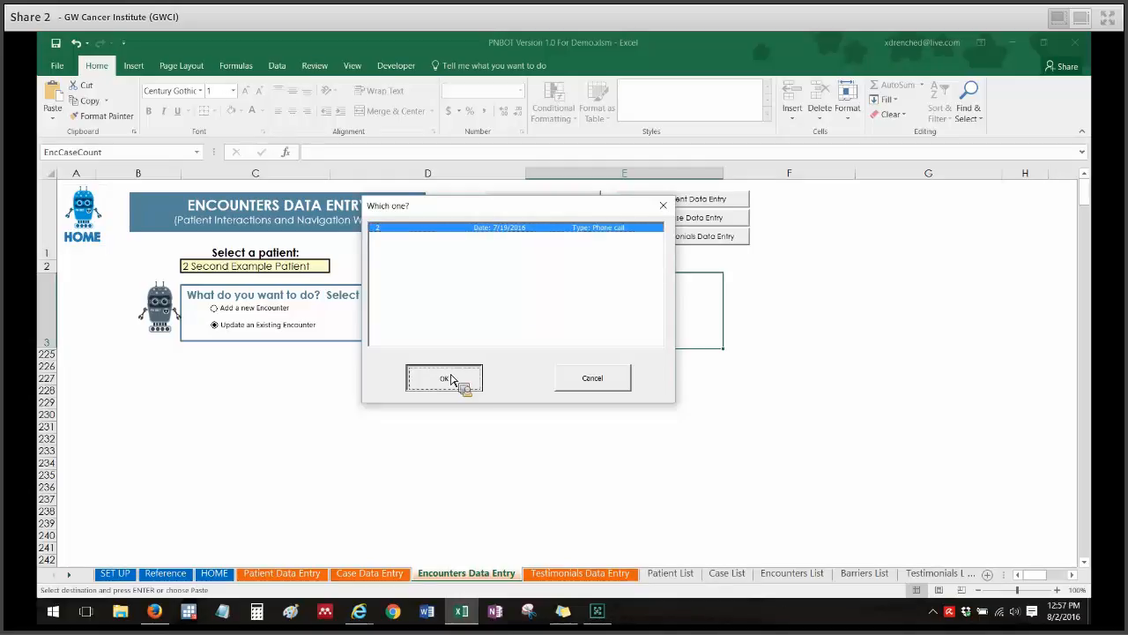
mouse_move(1090, 191)
mouse_down()
mouse_move(1097, 211)
mouse_move(1089, 181)
mouse_up()
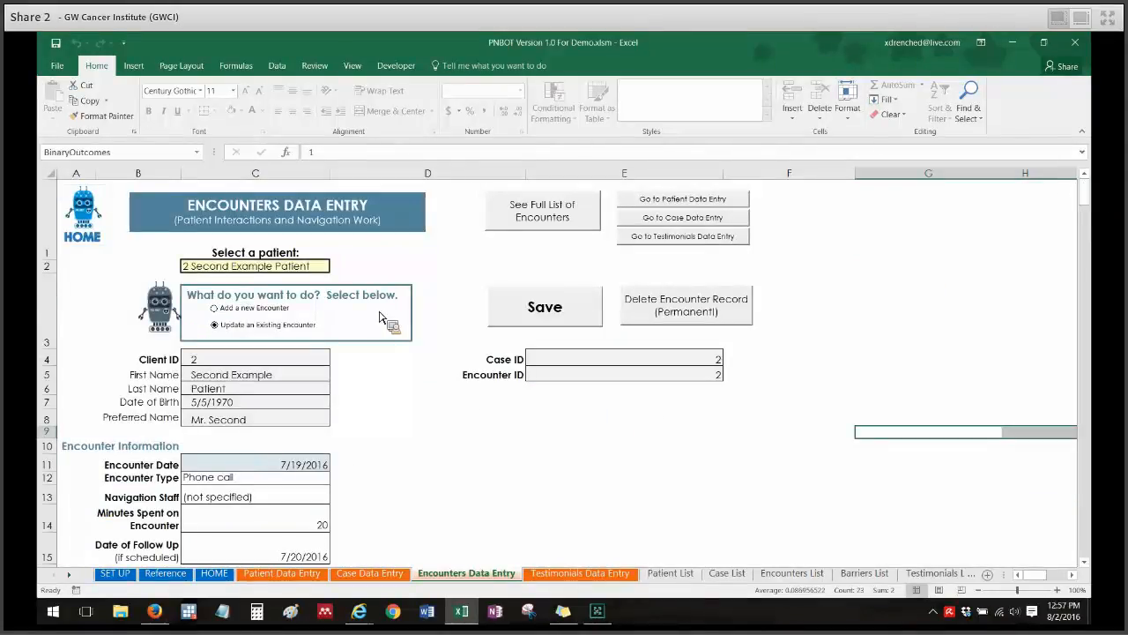
Step: Clear the selected patient from encounters data entry and go to testimonials data entry
click(316, 266)
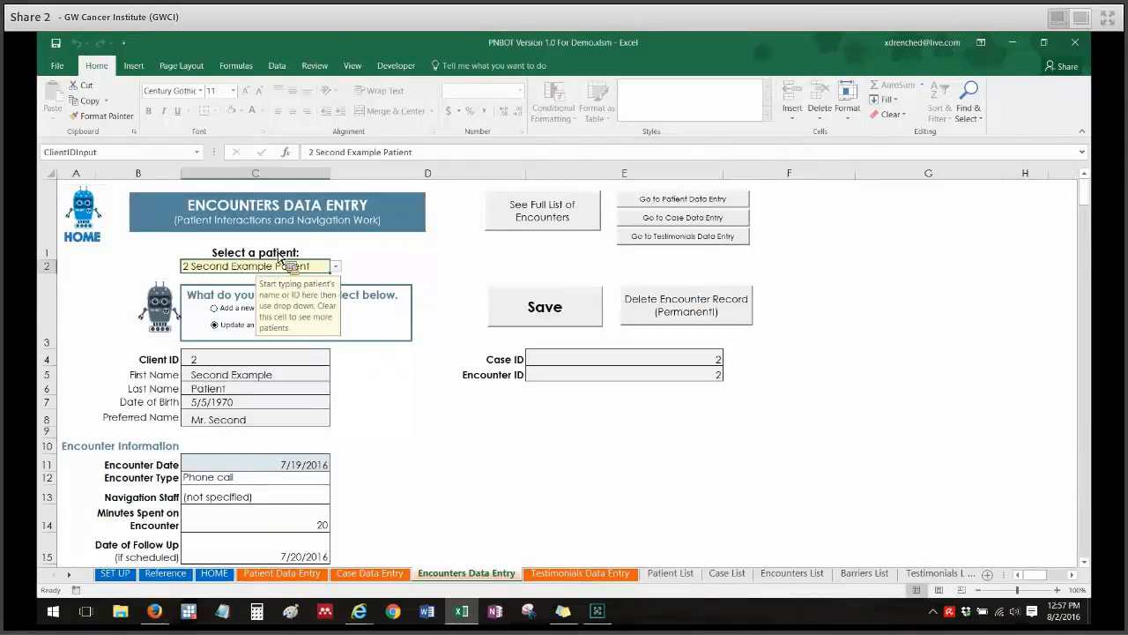
key(BackSpace)
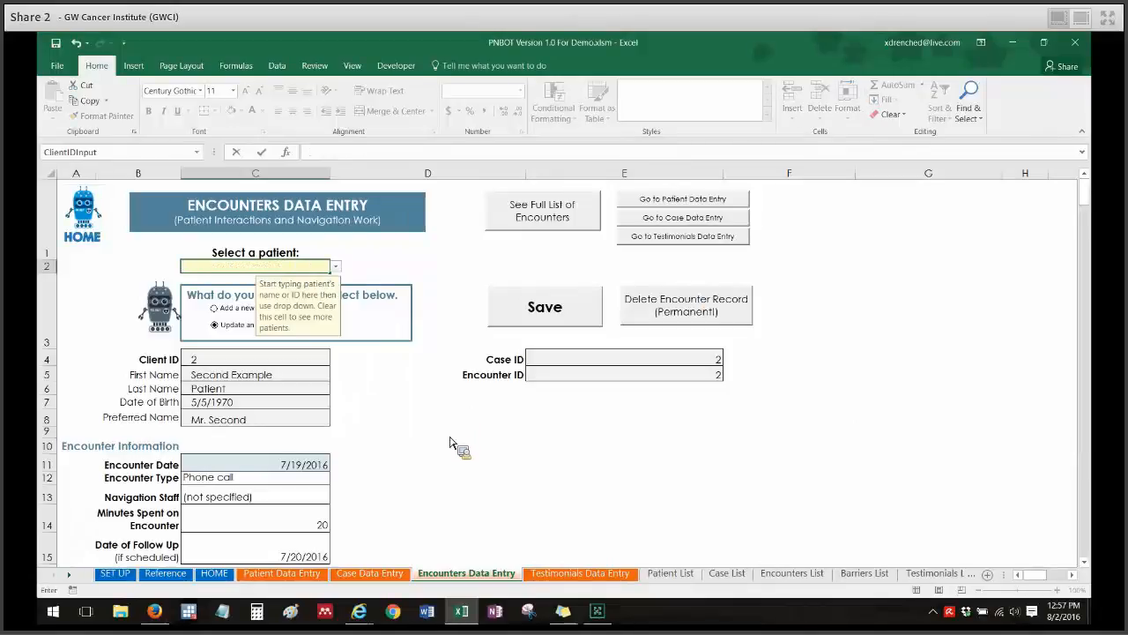
key(Return)
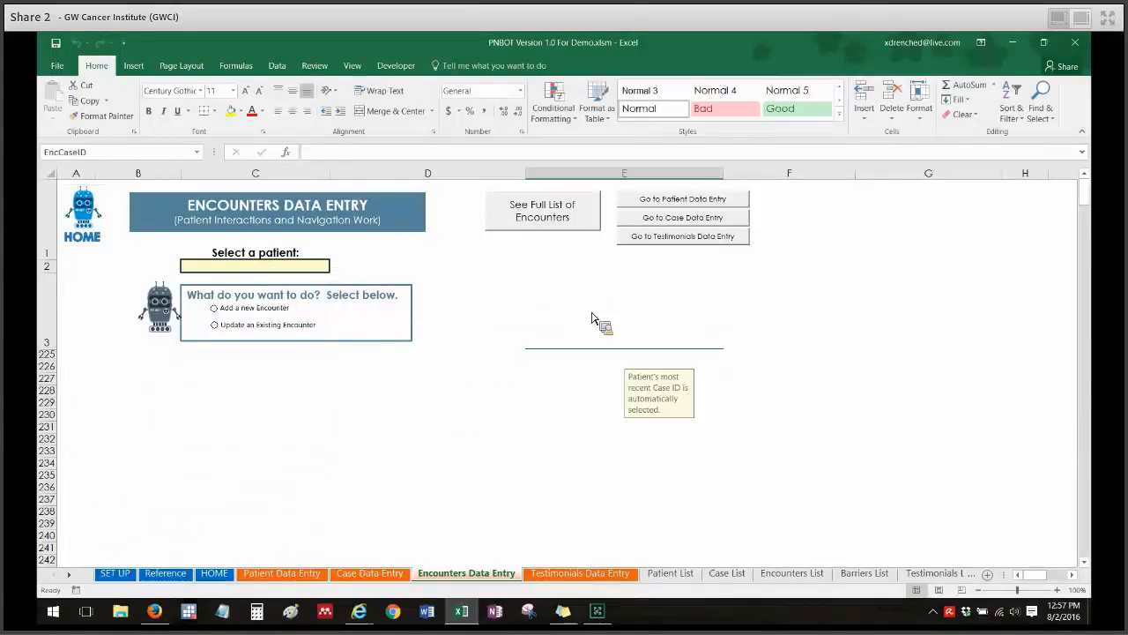
click(569, 573)
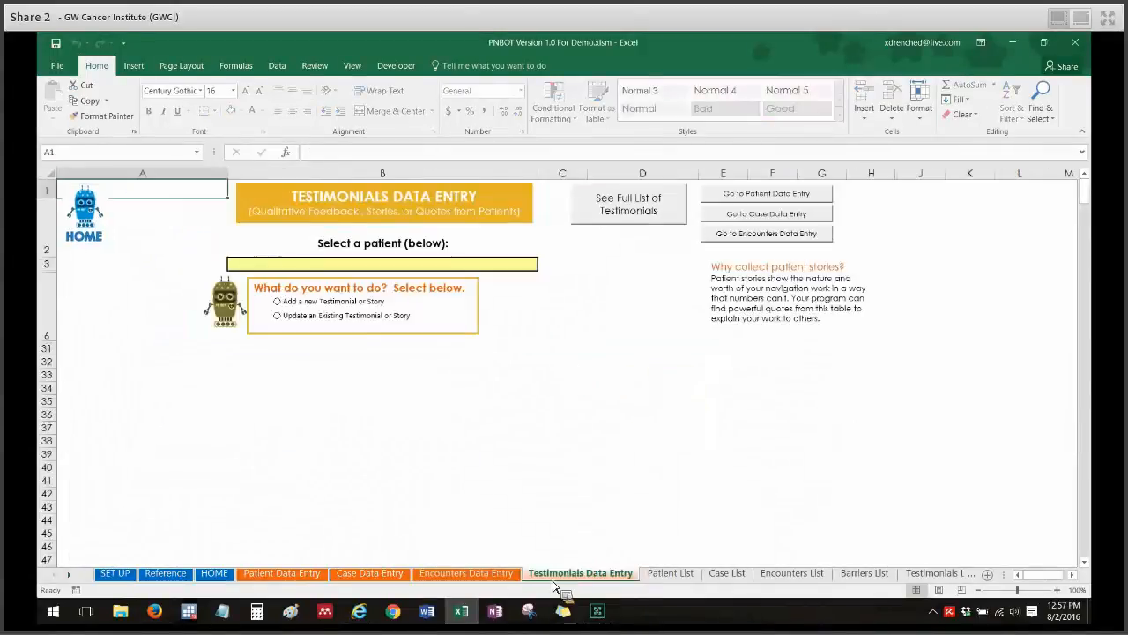